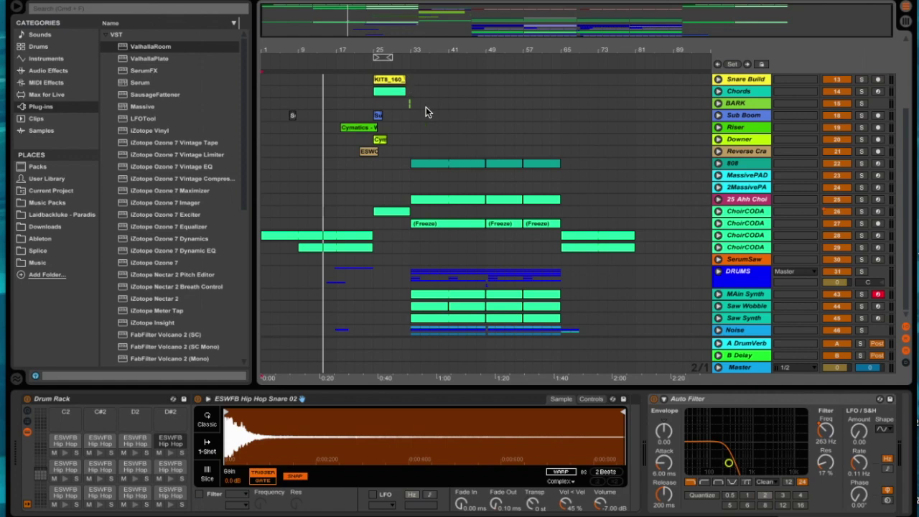
Expand the MainSynth group and unfold both Main Pad tracks to show their clip contents
scroll(428, 169, "up", 4)
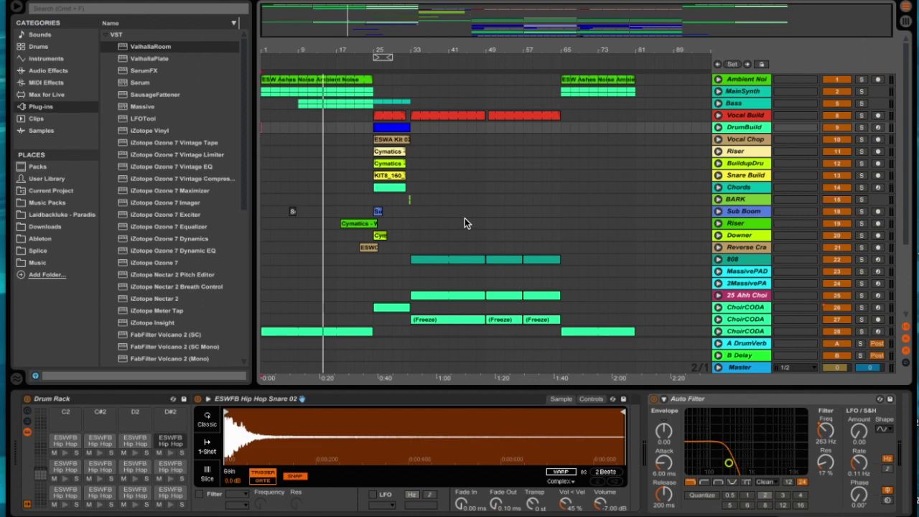
left_click(722, 93)
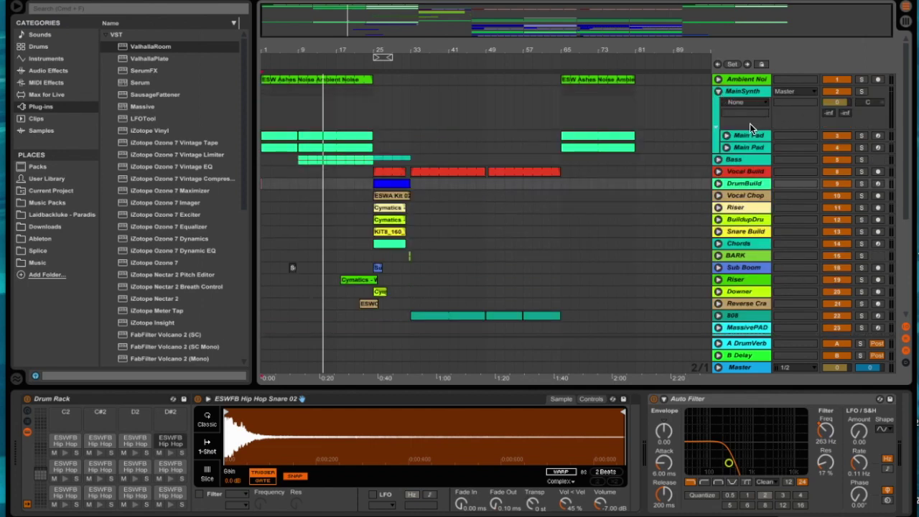
left_click(727, 136)
left_click(727, 190)
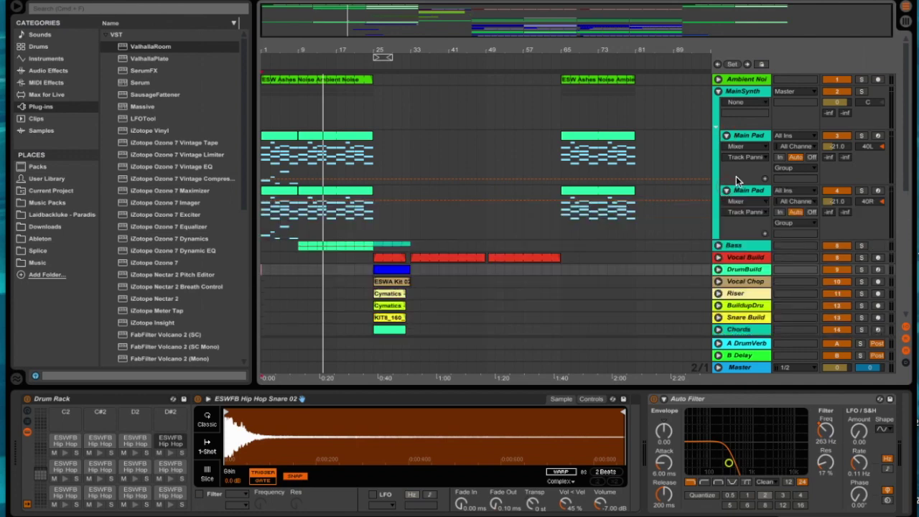
Solo the MainSynth group and play the arrangement from the first Main Pad clip
left_click(862, 91)
left_click(284, 141)
key("space")
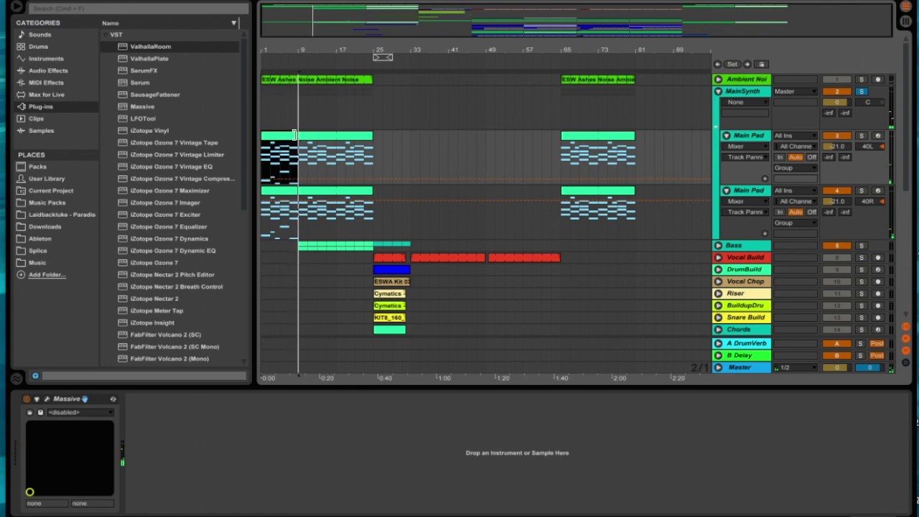
Open the notes of the first Main Pad clip and enlarge the note editor
left_click(288, 137)
left_click(455, 385)
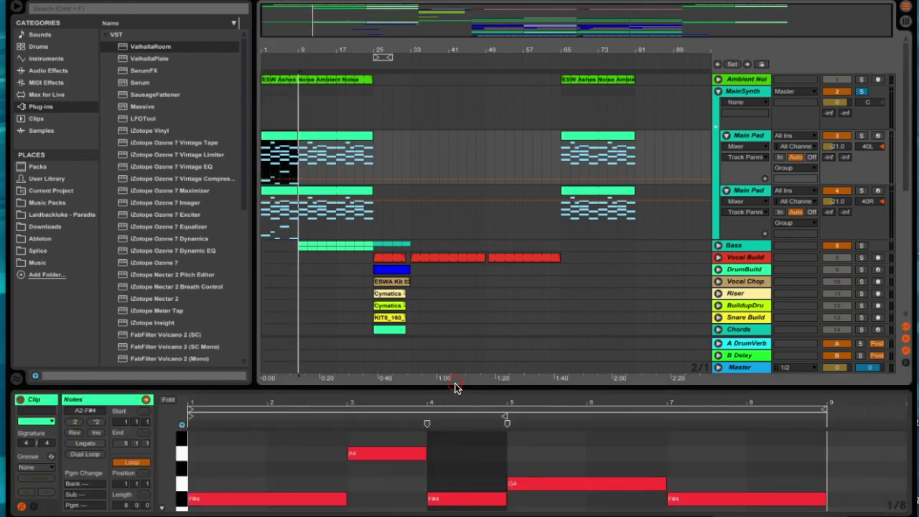
left_click_drag(456, 385, 450, 180)
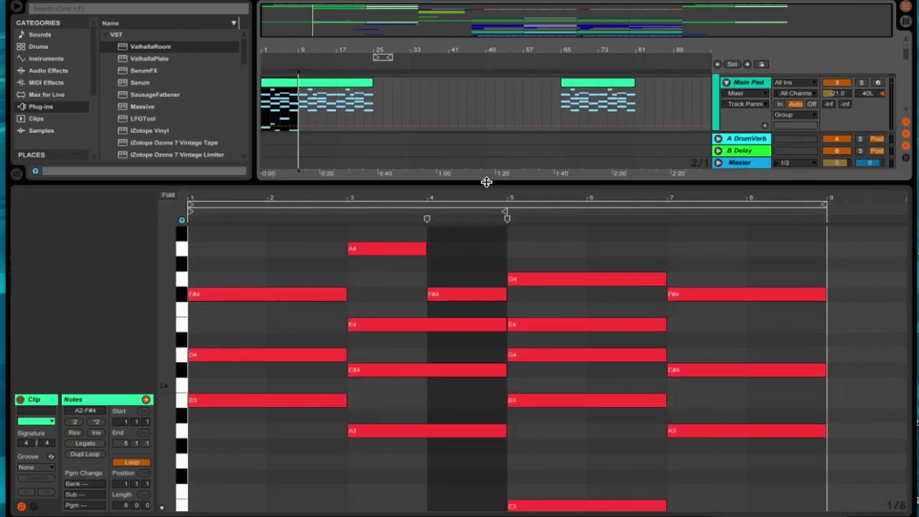
left_click_drag(487, 181, 486, 164)
Examine the Main Pad clip's chord notes from the bass notes to the highest melody notes
scroll(361, 431, "down", 5)
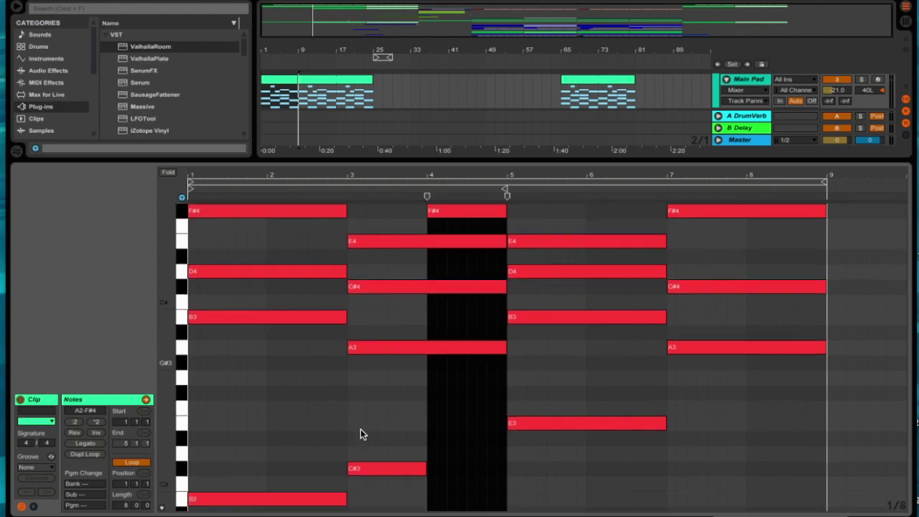
scroll(361, 429, "up", 6)
scroll(361, 429, "down", 5)
scroll(360, 429, "up", 6)
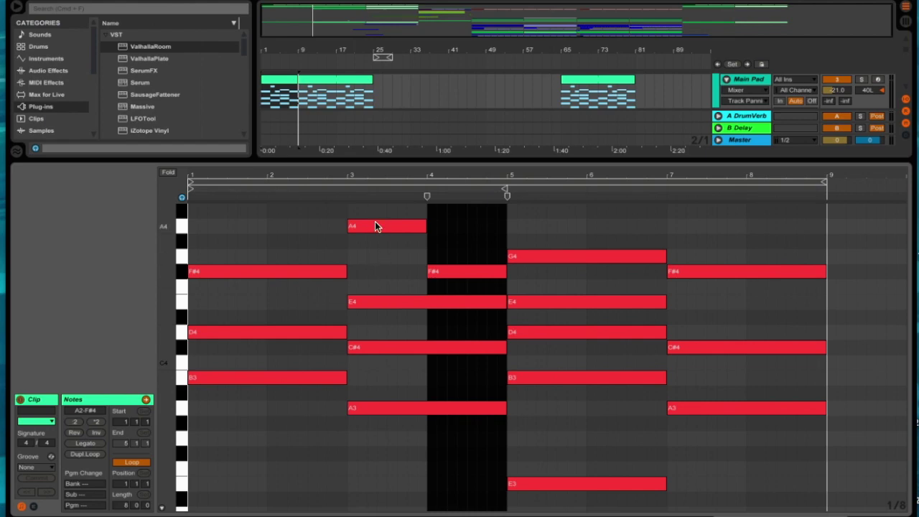
mouse_move(359, 228)
left_mouse_down()
mouse_move(363, 293)
mouse_move(367, 227)
left_mouse_up()
scroll(395, 505, "down", 3)
scroll(396, 503, "up", 3)
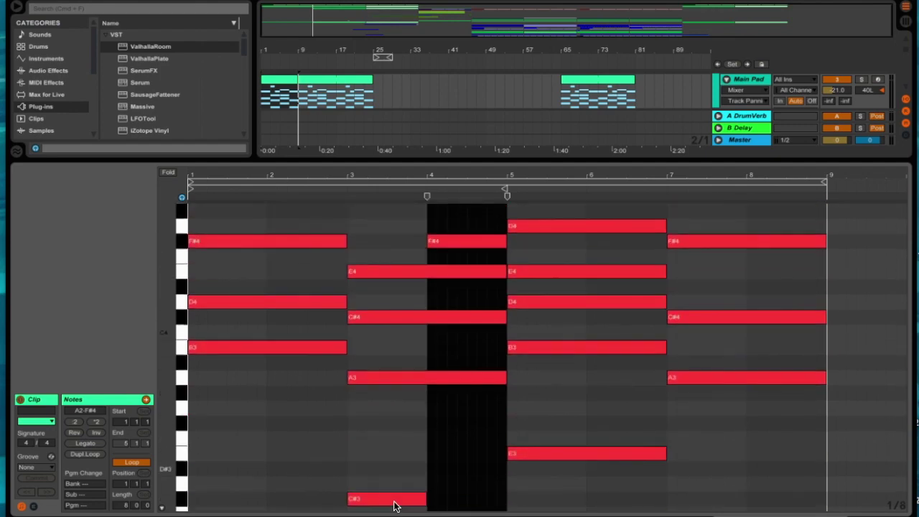
scroll(391, 440, "down", 4)
scroll(391, 440, "up", 3)
scroll(391, 440, "down", 5)
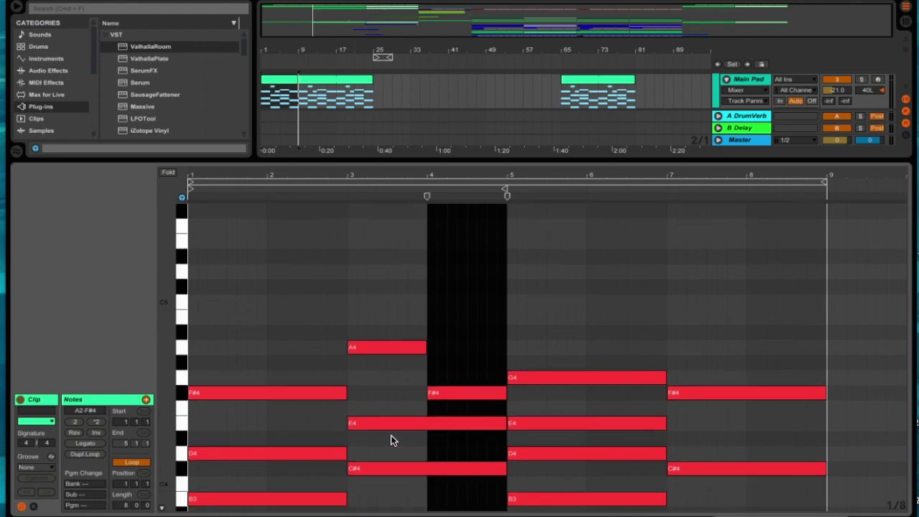
scroll(392, 439, "up", 3)
scroll(391, 440, "up", 4)
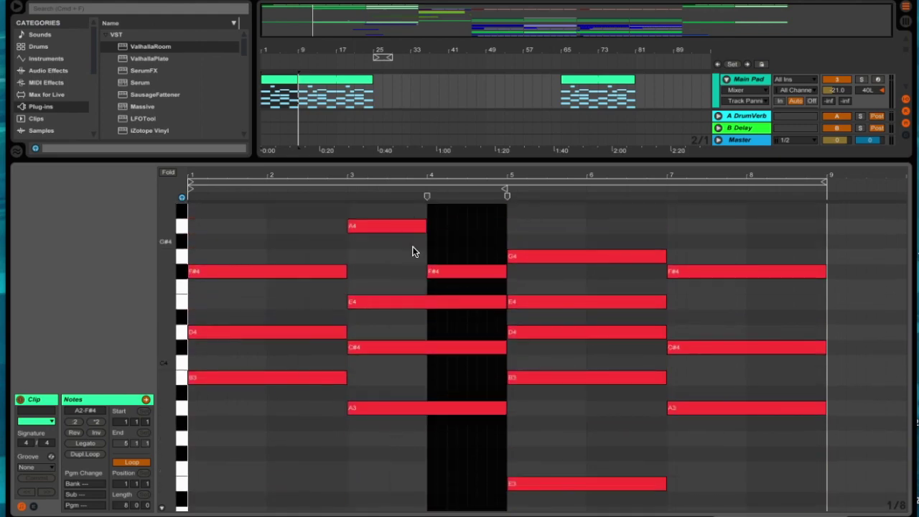
Fit the whole Main Pad chord progression in the note editor and select its chords one after another
left_click_drag(408, 155, 408, 145)
left_click_drag(162, 336, 133, 336)
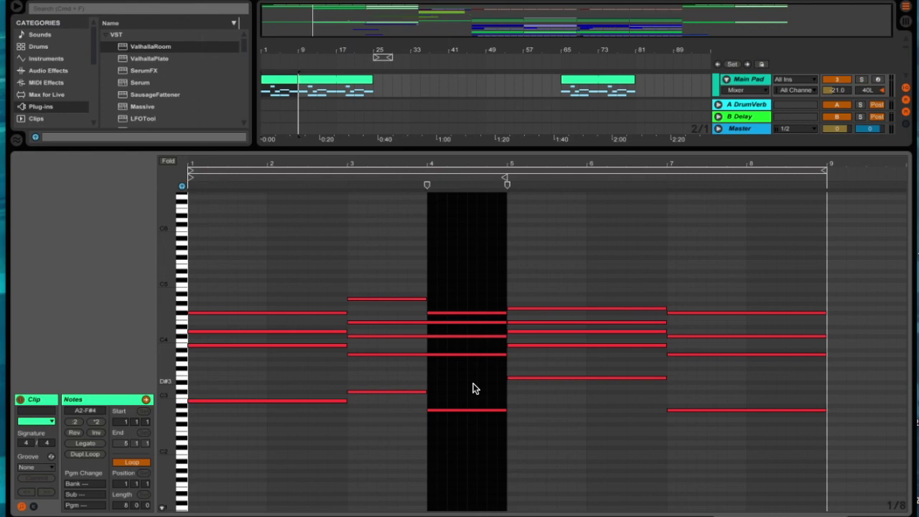
left_click(237, 354)
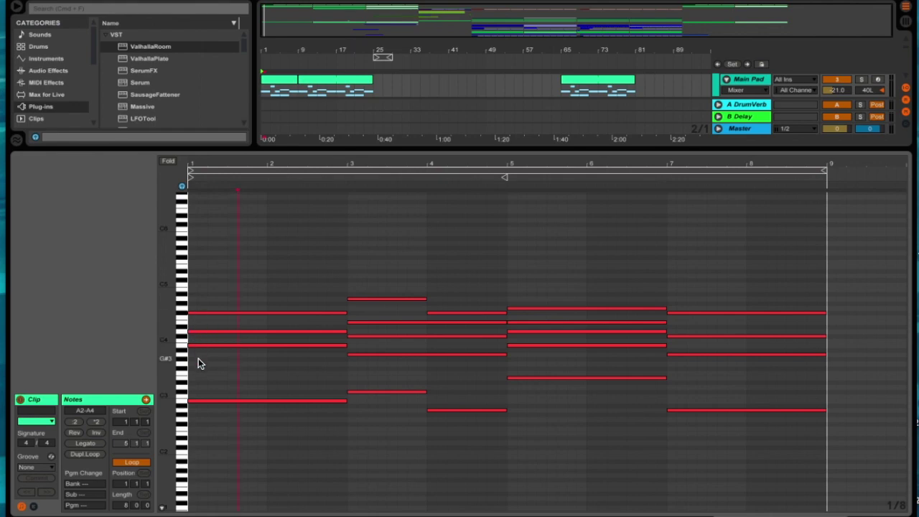
left_click_drag(253, 288, 303, 410)
mouse_move(369, 282)
left_mouse_down()
mouse_move(370, 370)
mouse_move(382, 330)
mouse_move(391, 354)
mouse_move(381, 316)
left_mouse_up()
left_click(527, 349)
left_click_drag(527, 346, 520, 262)
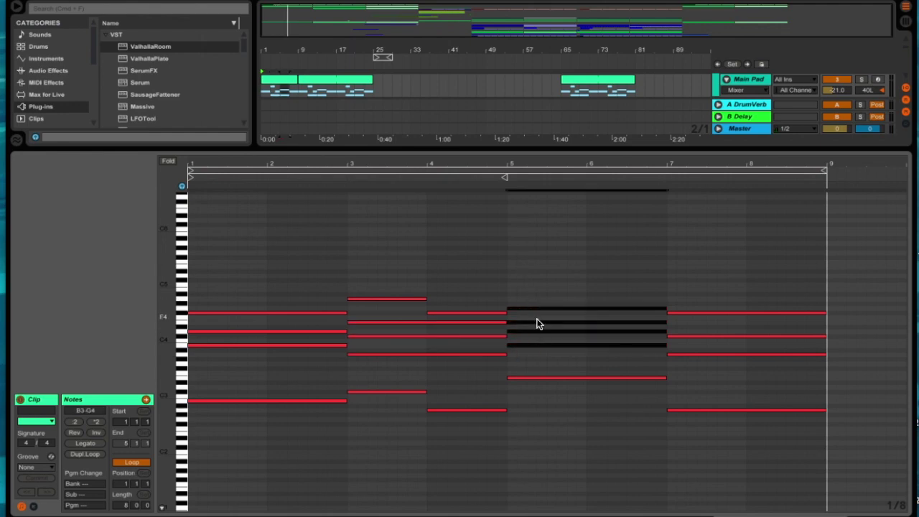
mouse_move(688, 302)
left_mouse_down()
mouse_move(688, 413)
mouse_move(679, 304)
left_mouse_up()
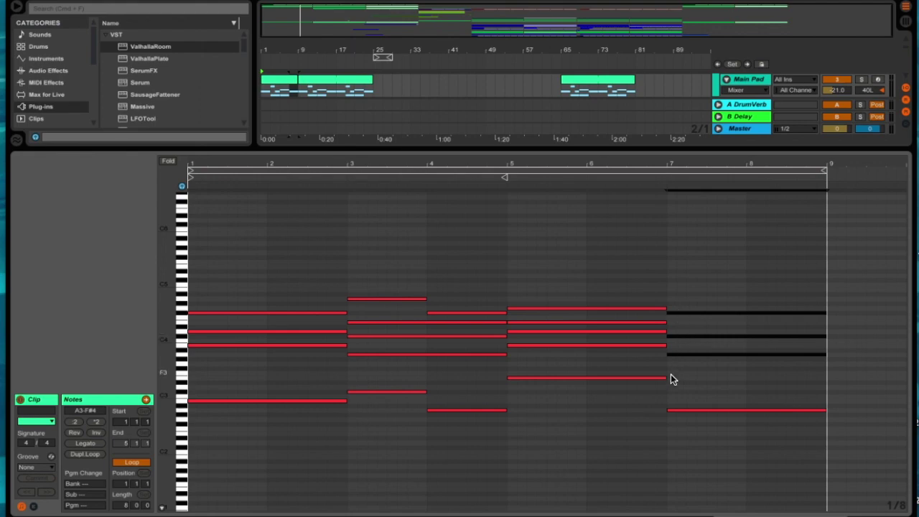
Show the track delays and set the second Main Pad track's delay to -547 samples
left_click_drag(543, 147, 564, 428)
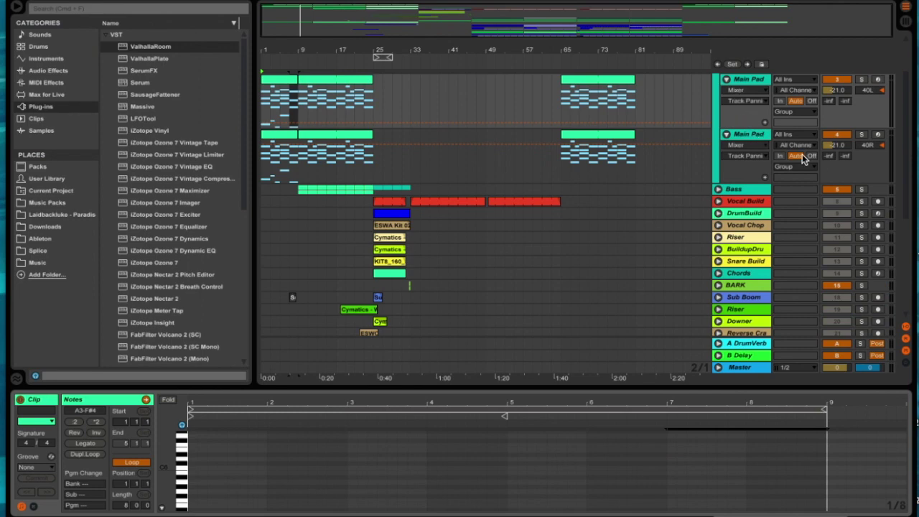
scroll(819, 167, "up", 2)
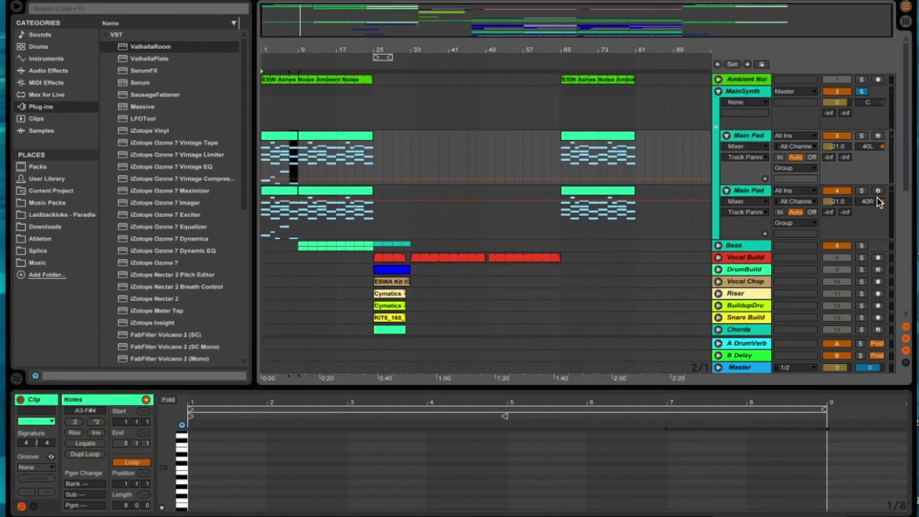
left_click(907, 364)
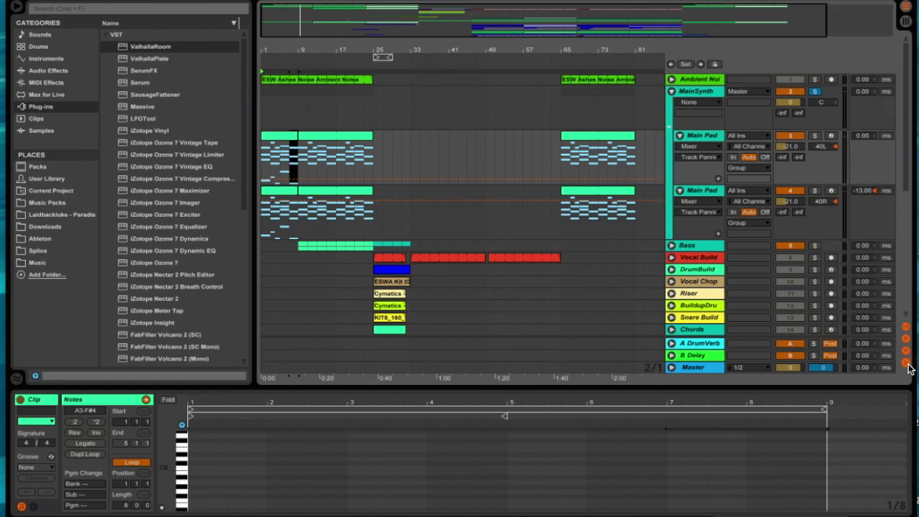
left_click(887, 192)
left_click_drag(872, 195, 871, 191)
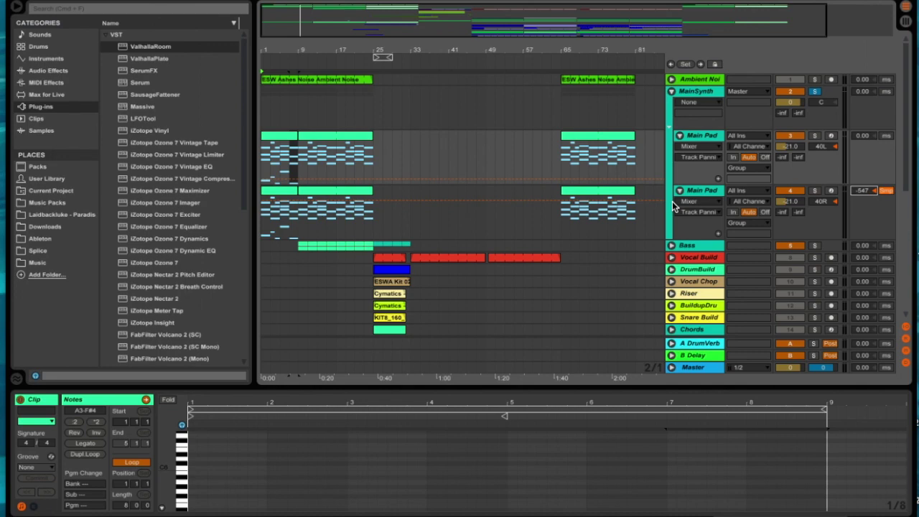
Play the two Main Pad tracks, soloing each in turn, and return the solo to the collapsed MainSynth group
key("space")
left_click(816, 136)
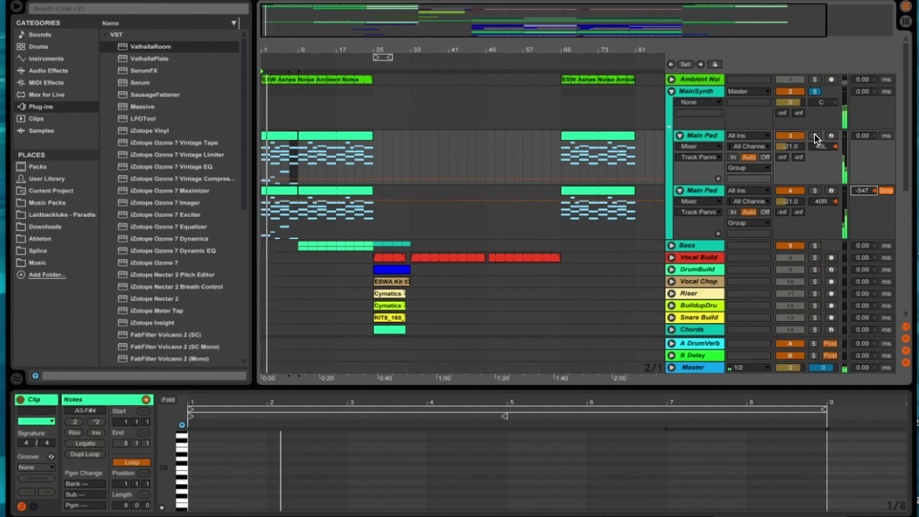
left_click(816, 191)
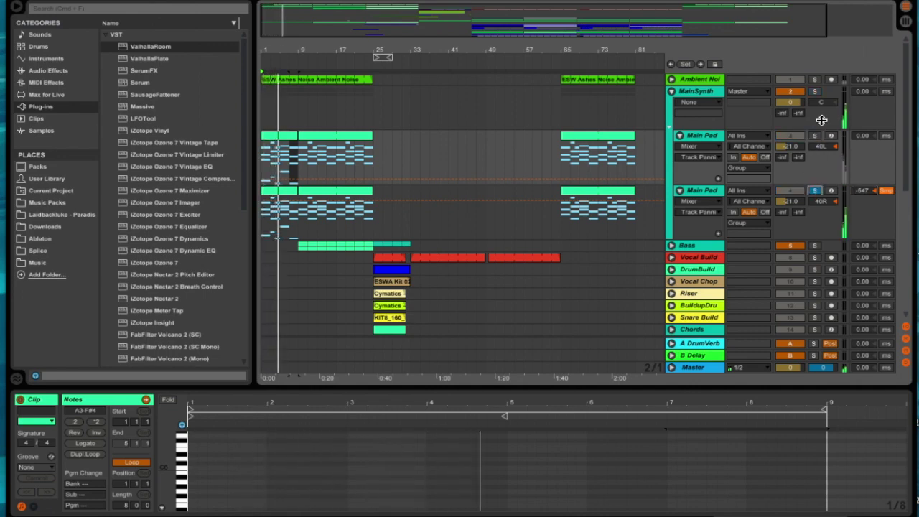
left_click(815, 92)
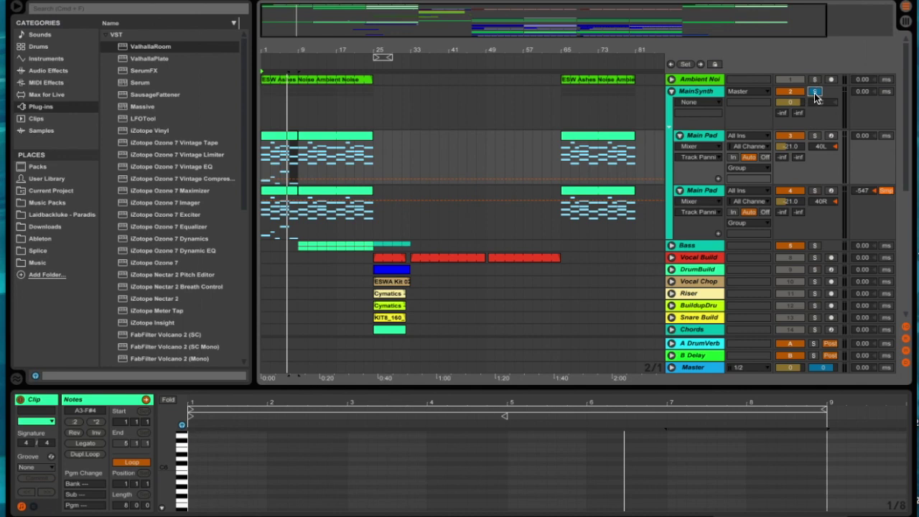
left_click(671, 93)
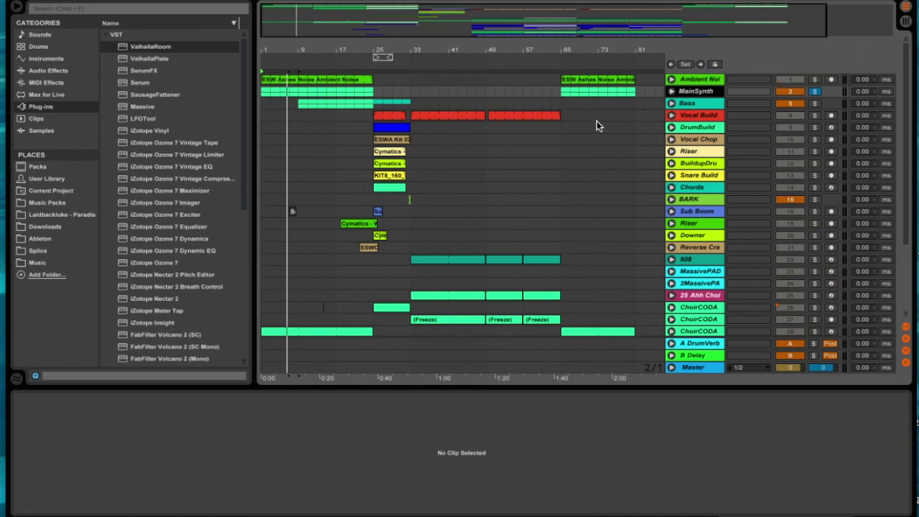
Solo and play ChoirCODA track 28 with its Serum window closed, and hide the track delays
scroll(596, 130, "down", 5)
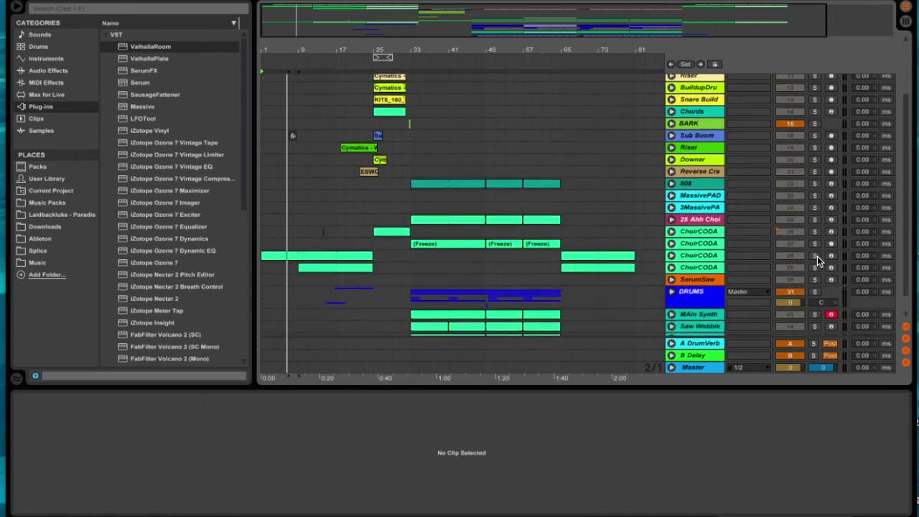
left_click(816, 256)
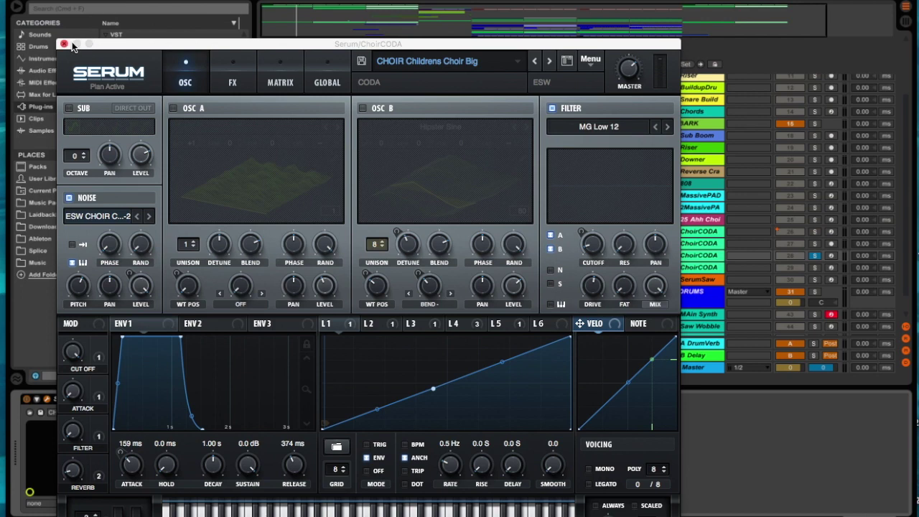
left_click(63, 45)
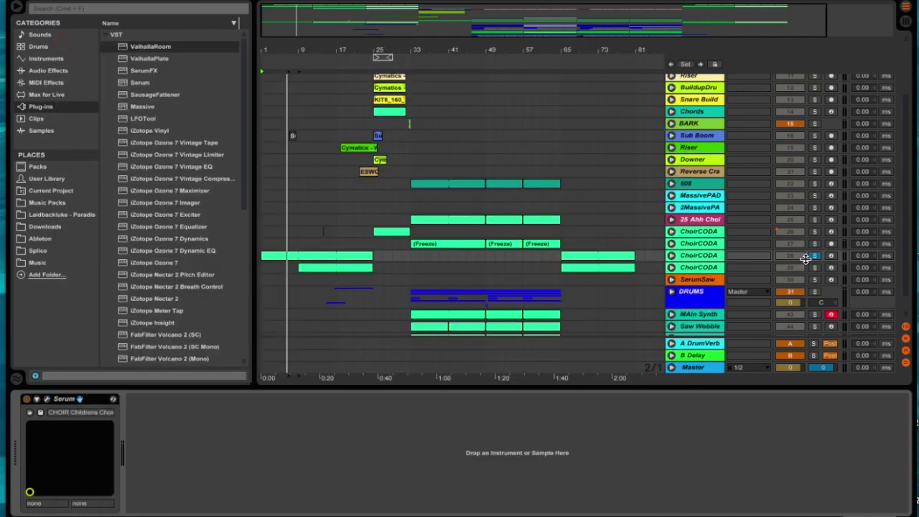
key("space")
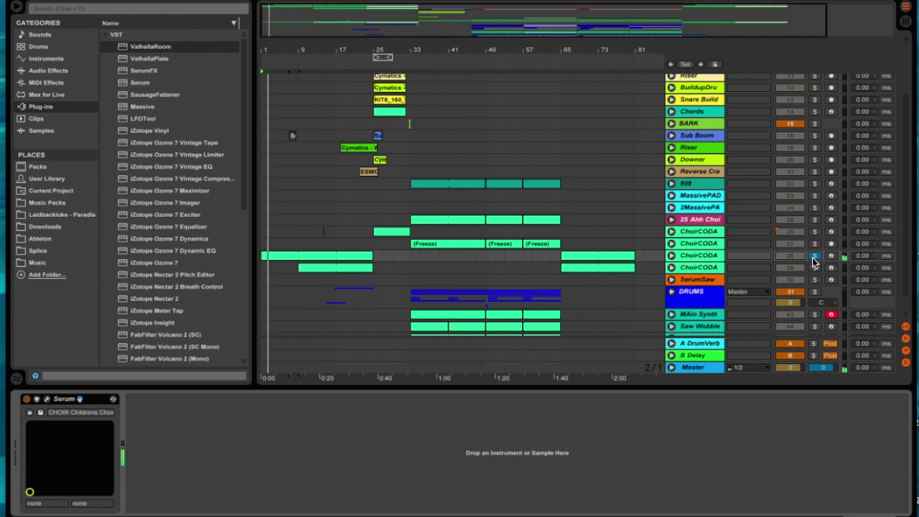
left_click(906, 362)
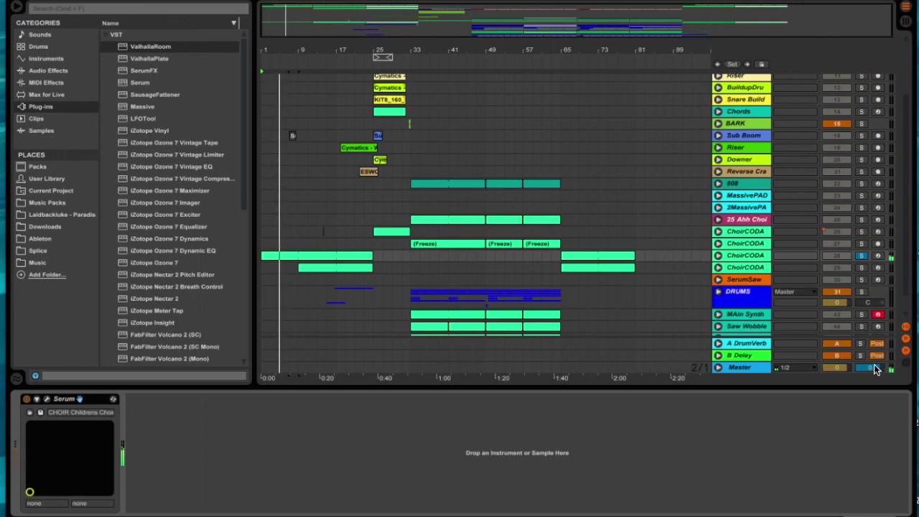
Open the notes of the intro clip on ChoirCODA track 28 and resize the note editor to inspect them
left_click(332, 252)
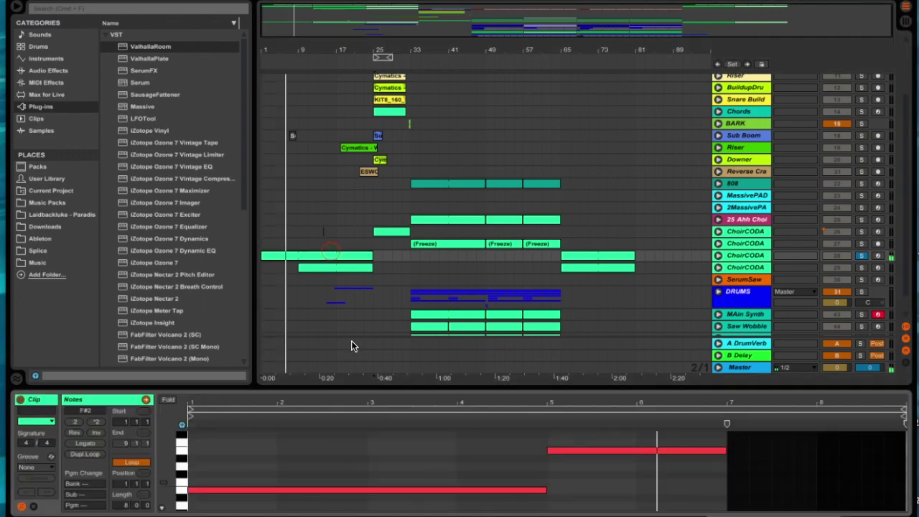
left_click_drag(355, 383, 357, 227)
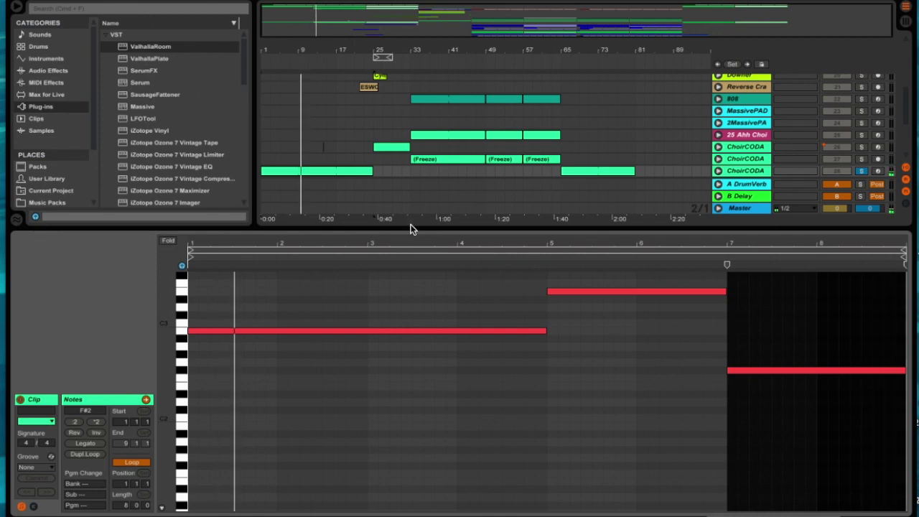
left_click_drag(410, 227, 403, 276)
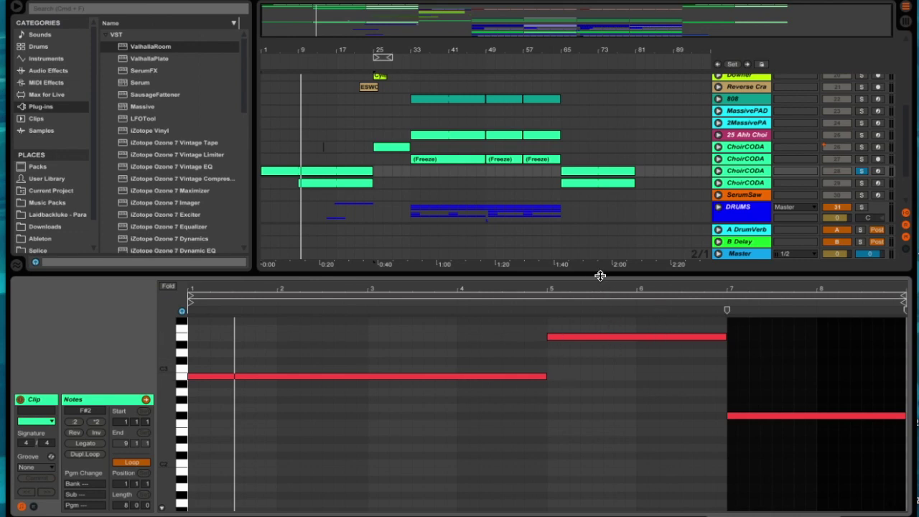
left_click_drag(600, 273, 591, 339)
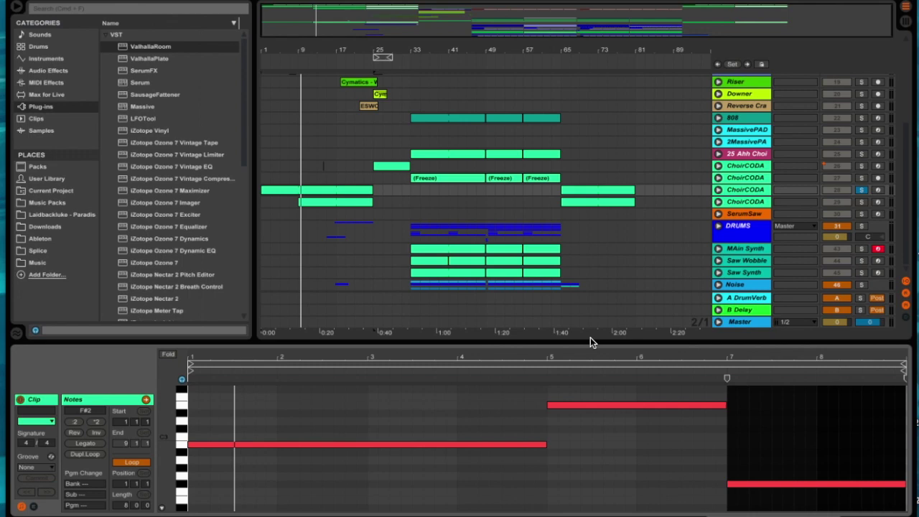
Add ChoirCODA track 29 to the solo and play both choir tracks from its first clip at bar 9
left_click(862, 203)
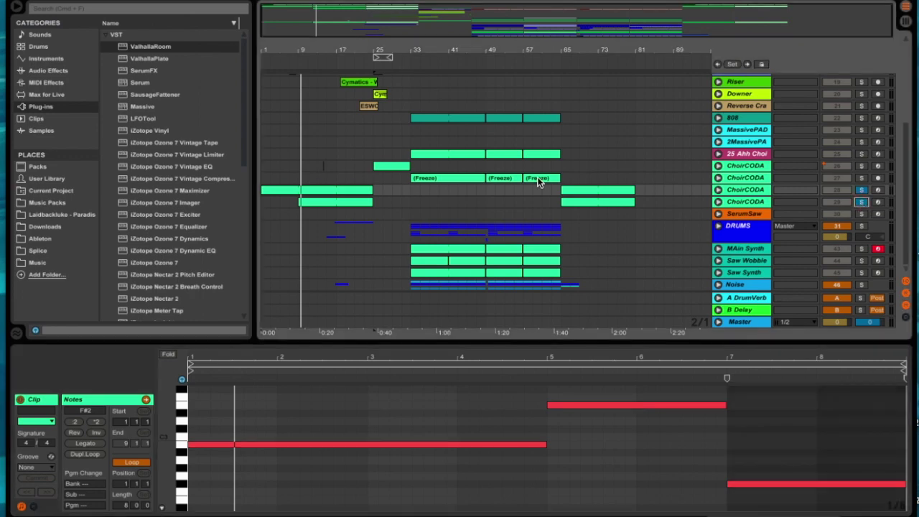
left_click(295, 201)
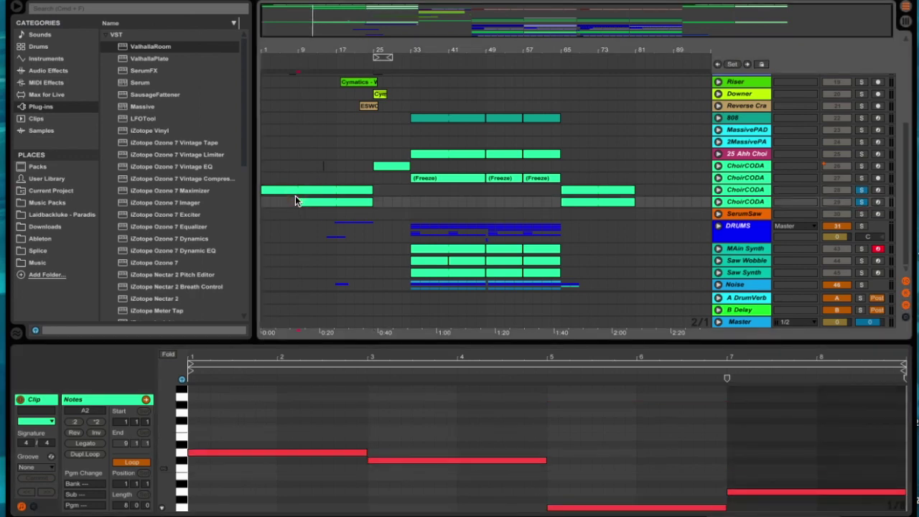
key("space")
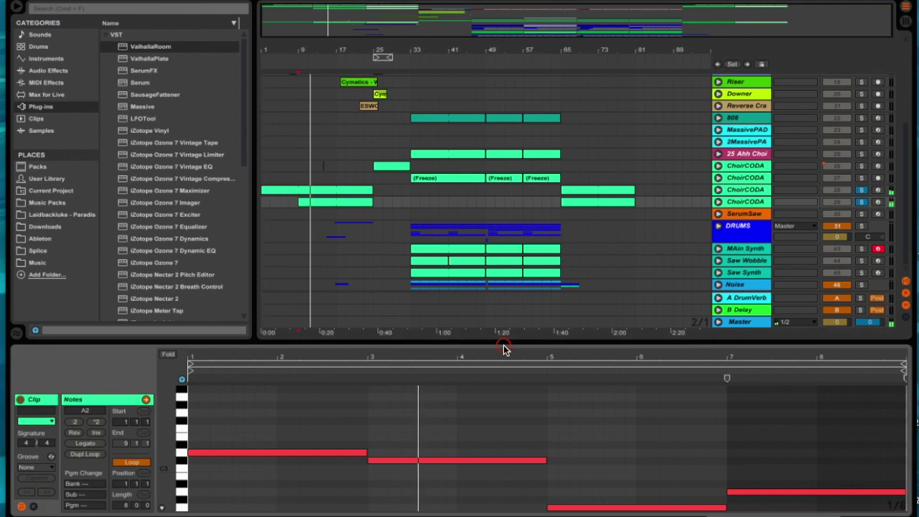
Enlarge the note editor for the choir clip, and solo and play the Ambient Noise track
left_click_drag(502, 343, 495, 243)
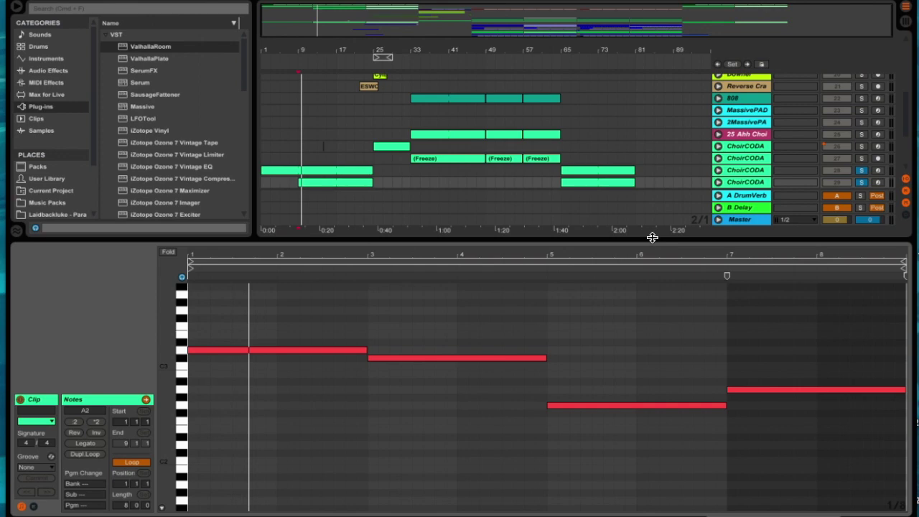
left_click_drag(652, 237, 653, 271)
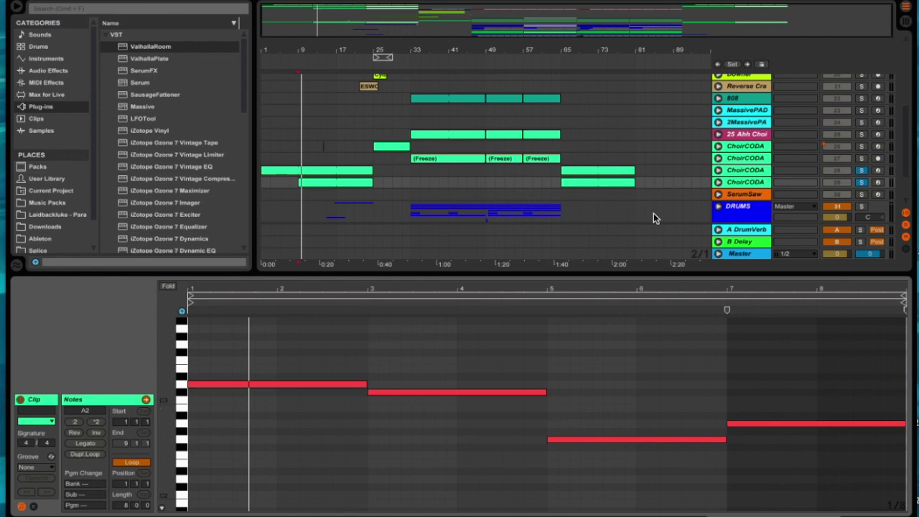
scroll(601, 145, "up", 6)
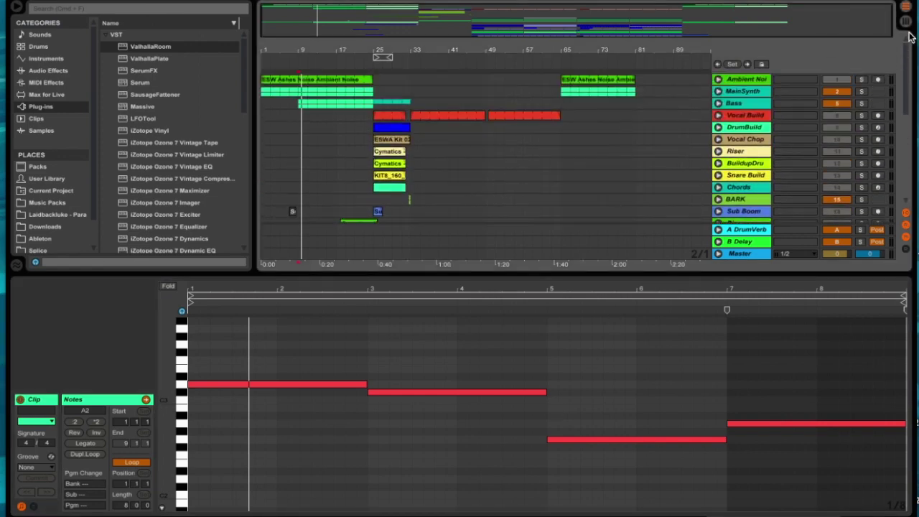
left_click(861, 79)
key("space")
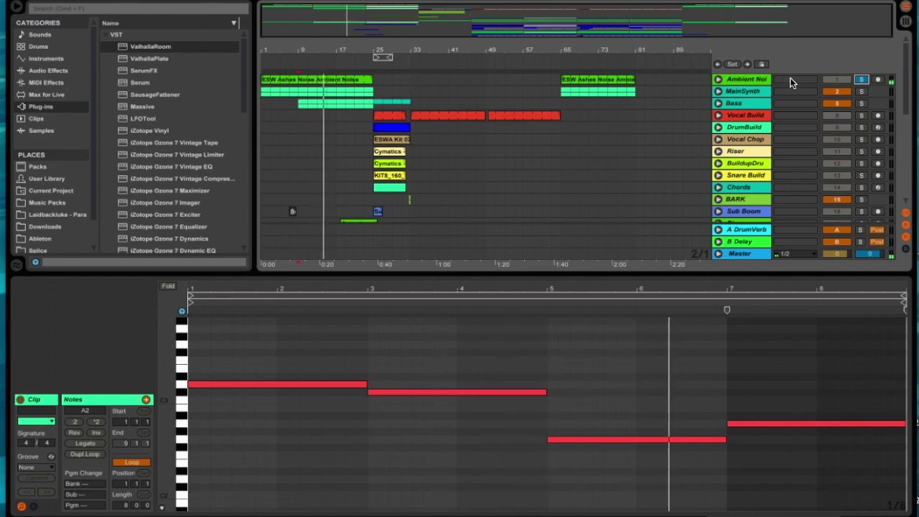
Unfold the DRUMS group, solo its Drumline track and expand that track to show its waveform
scroll(790, 81, "down", 4)
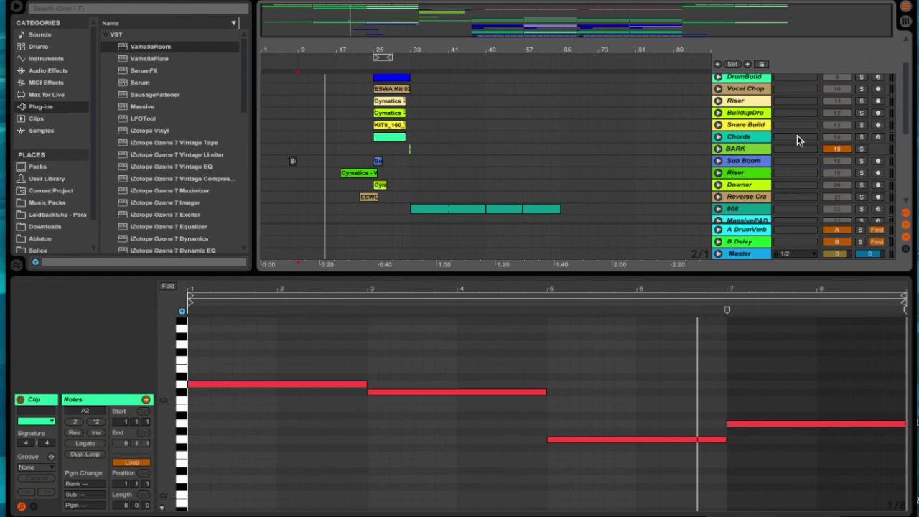
scroll(762, 169, "down", 10)
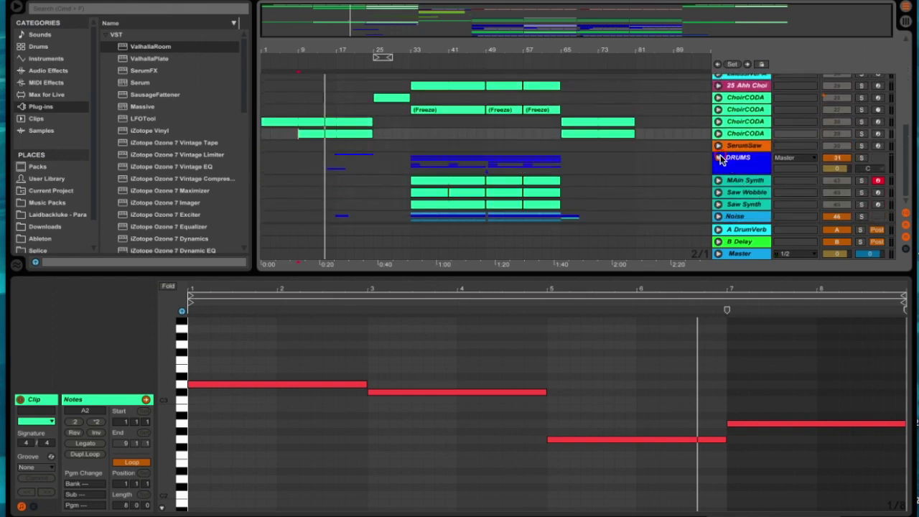
left_click(720, 157)
scroll(739, 164, "down", 5)
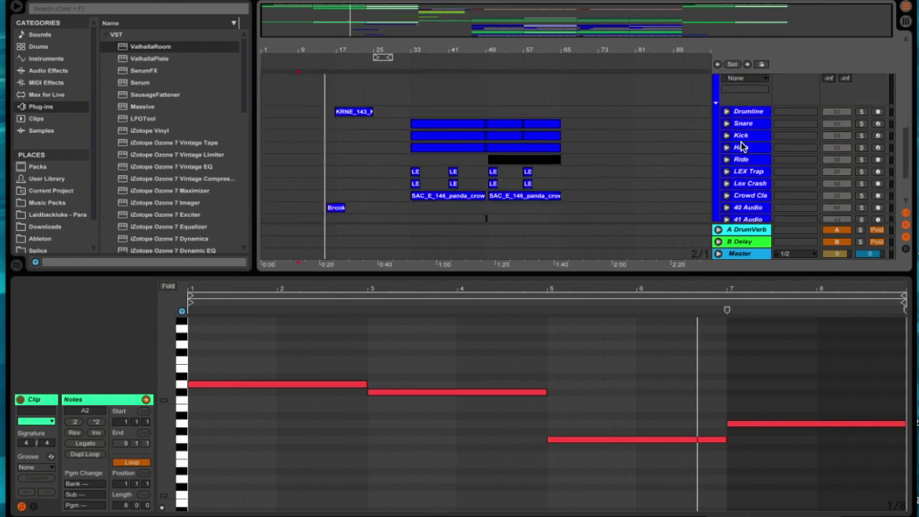
scroll(743, 148, "up", 6)
scroll(823, 190, "down", 4)
left_click(861, 150)
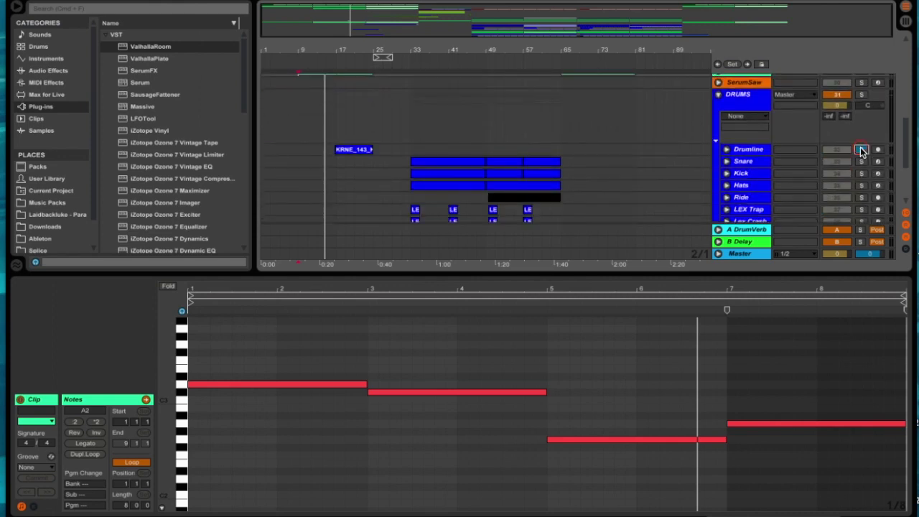
left_click(727, 150)
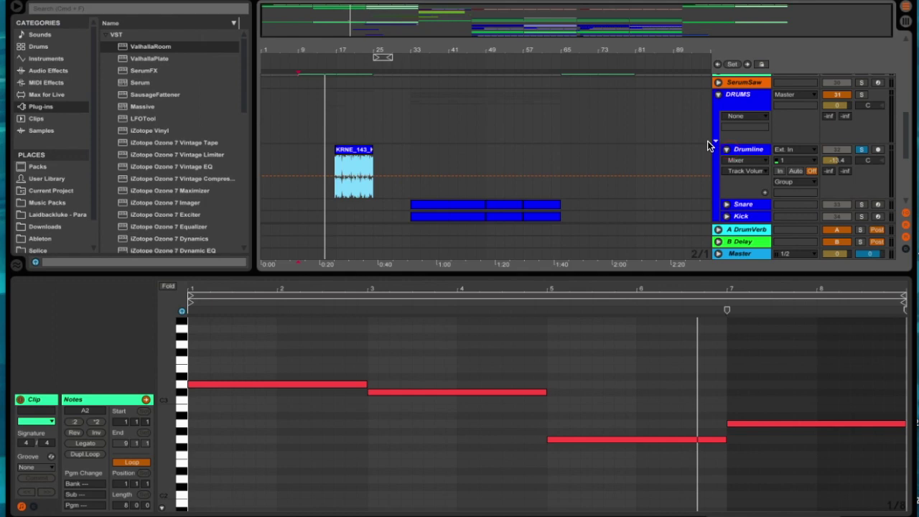
Open the KRNE_143_Kink_Drumline clip at bar 17 and play it soloed, folding the Drumline track during playback
scroll(352, 106, "up", 3)
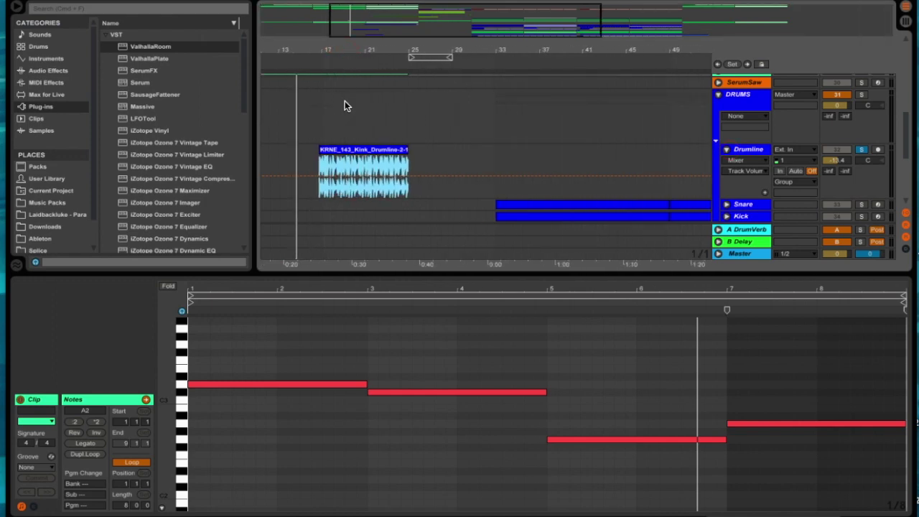
left_click_drag(347, 51, 339, 91)
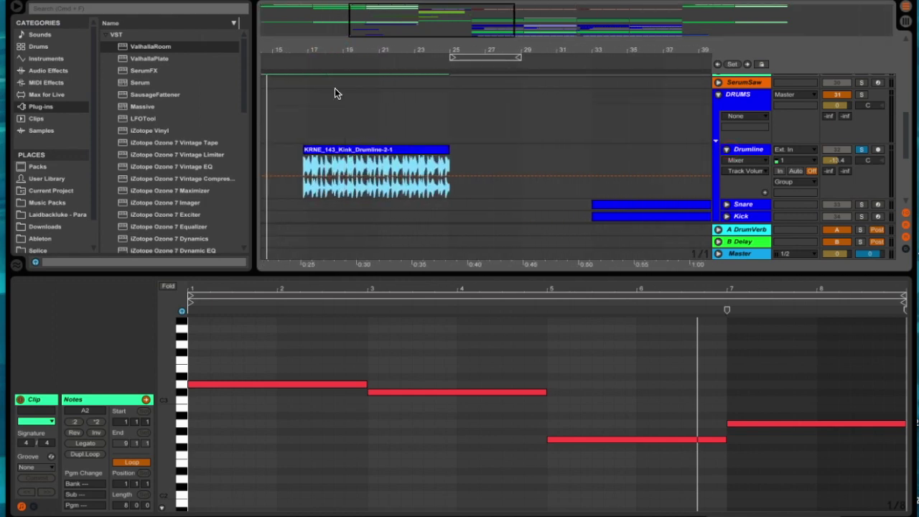
left_click(318, 150)
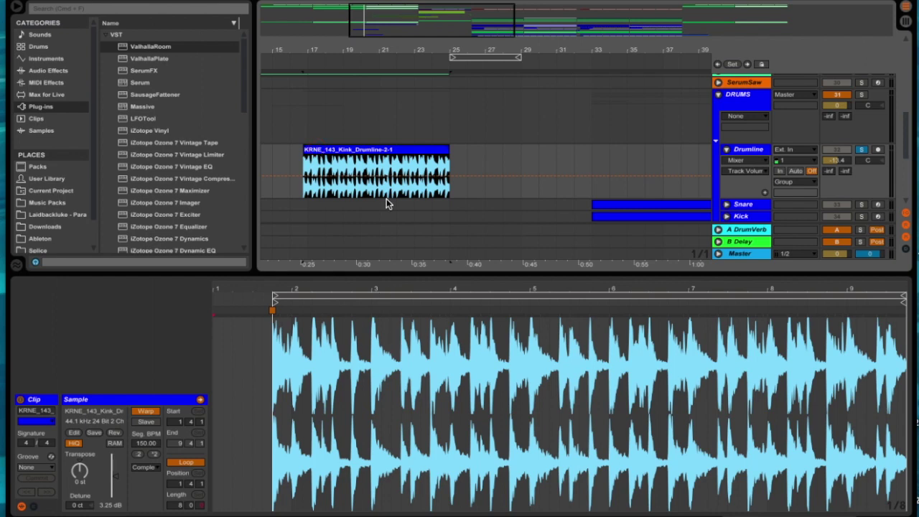
key("space")
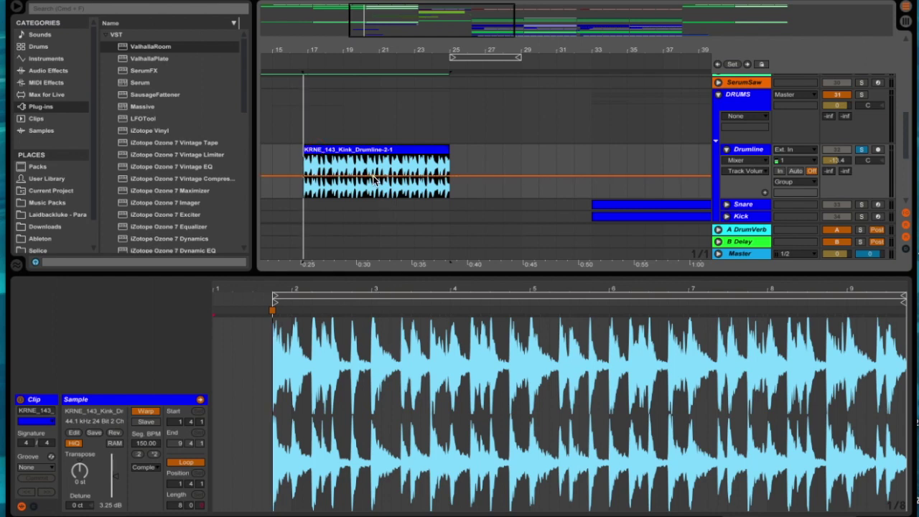
left_click(727, 149)
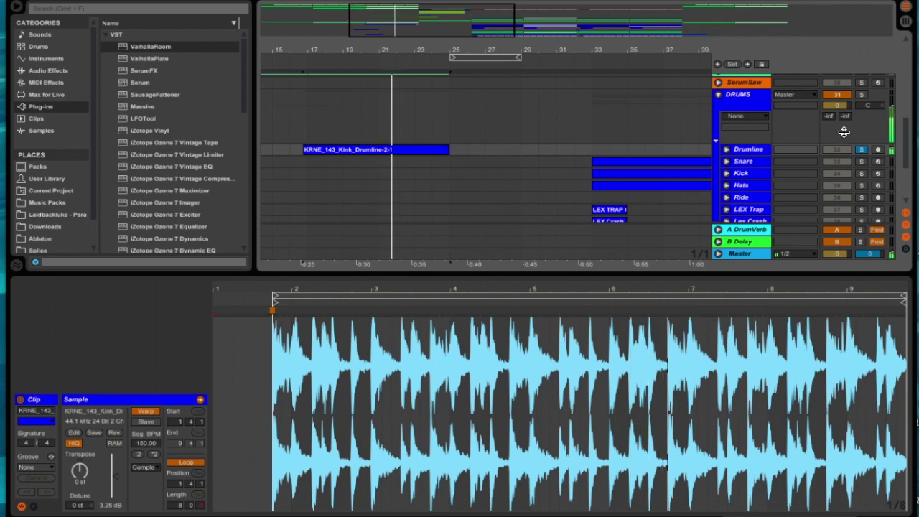
Look through the whole track list for the remaining effect and percussion clips in the intro
left_click_drag(659, 49, 531, 15)
scroll(525, 138, "up", 10)
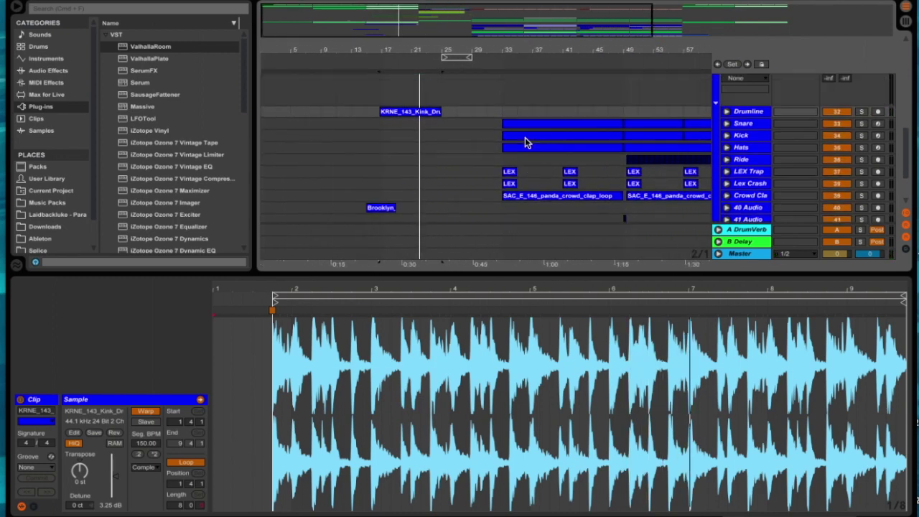
scroll(524, 166, "down", 10)
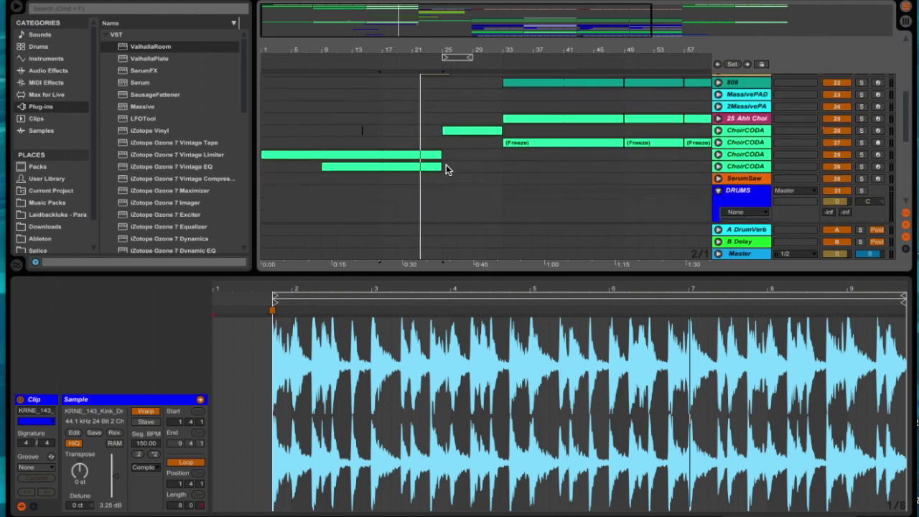
scroll(446, 166, "up", 10)
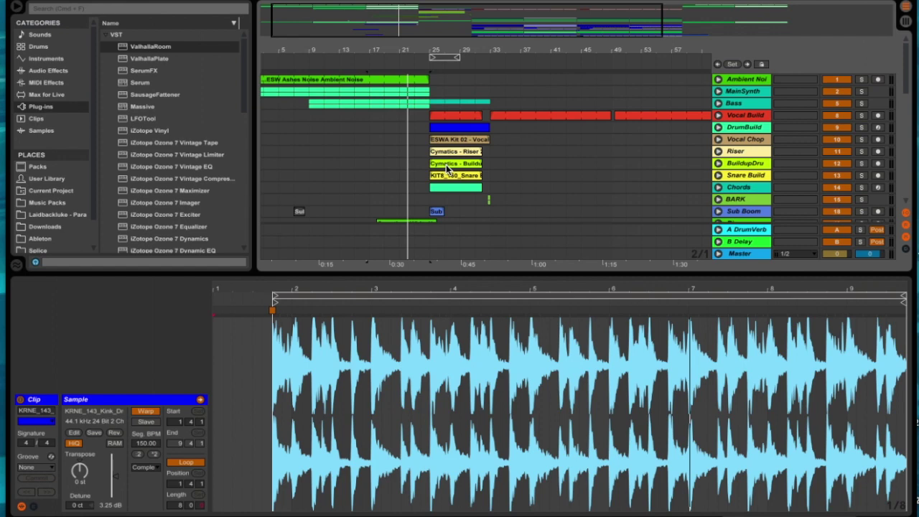
scroll(448, 197, "down", 5)
scroll(448, 199, "down", 3)
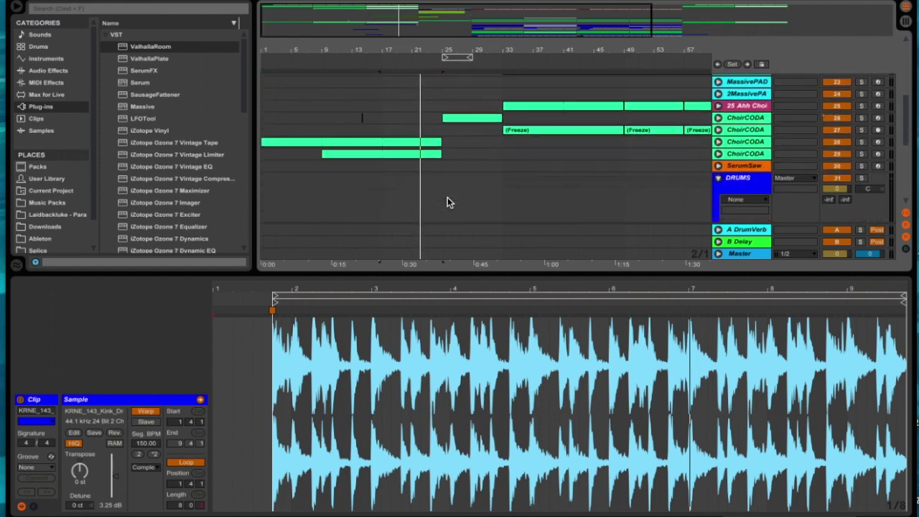
scroll(447, 199, "up", 2)
scroll(447, 199, "down", 1)
scroll(447, 197, "down", 5)
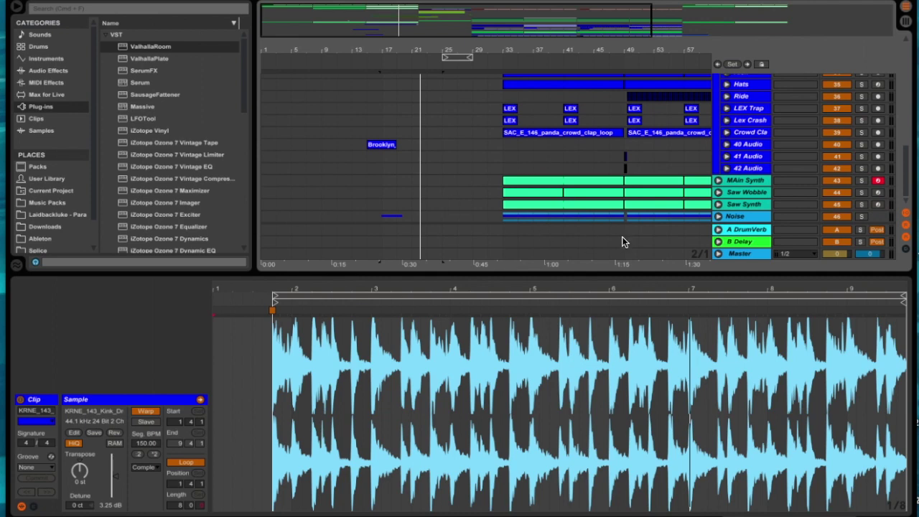
View the waveforms of the intro's Brooklyn clip, the Cymatics white noise riser and the ESWCS reverse crash
left_click(381, 144)
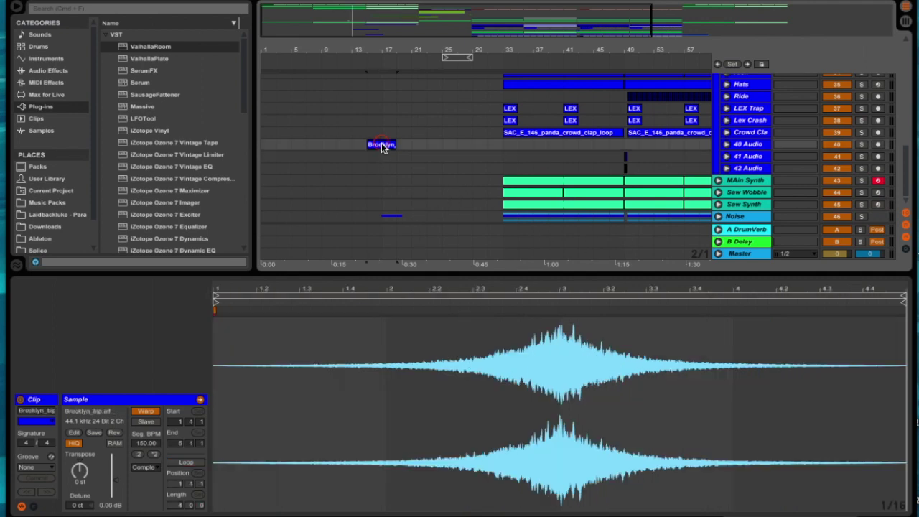
scroll(478, 220, "up", 10)
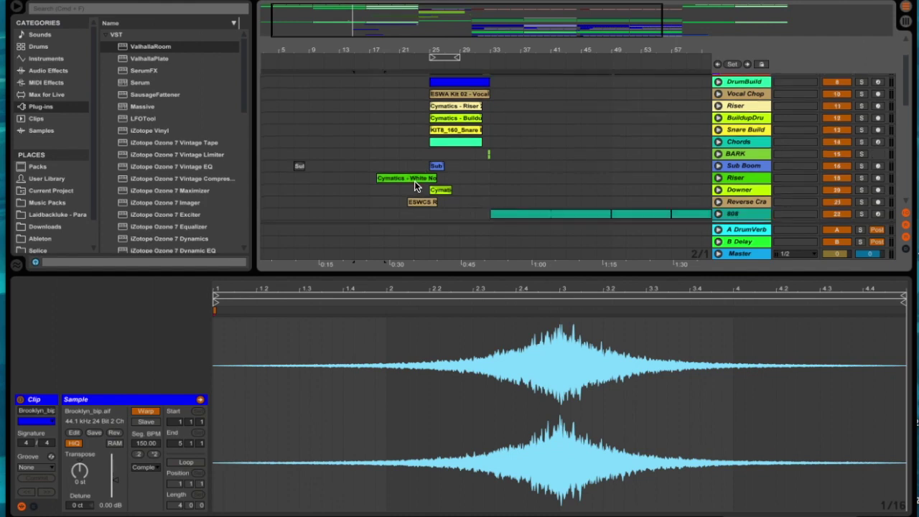
left_click(413, 178)
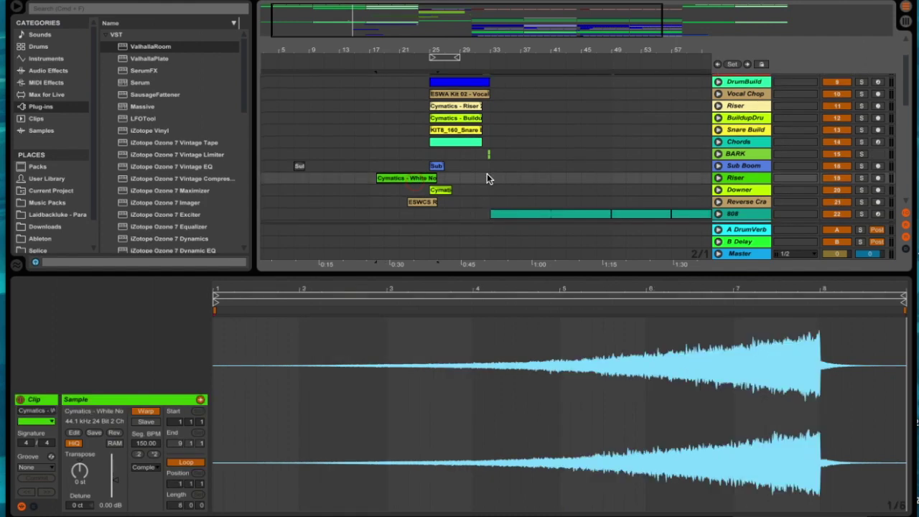
left_click(429, 201)
mouse_move(457, 52)
left_mouse_down()
mouse_move(457, 93)
mouse_move(457, 55)
left_mouse_up()
Unfold the Bass group with both of its Massive tracks and open the notes of the 7 Massive intro clip
scroll(604, 201, "up", 4)
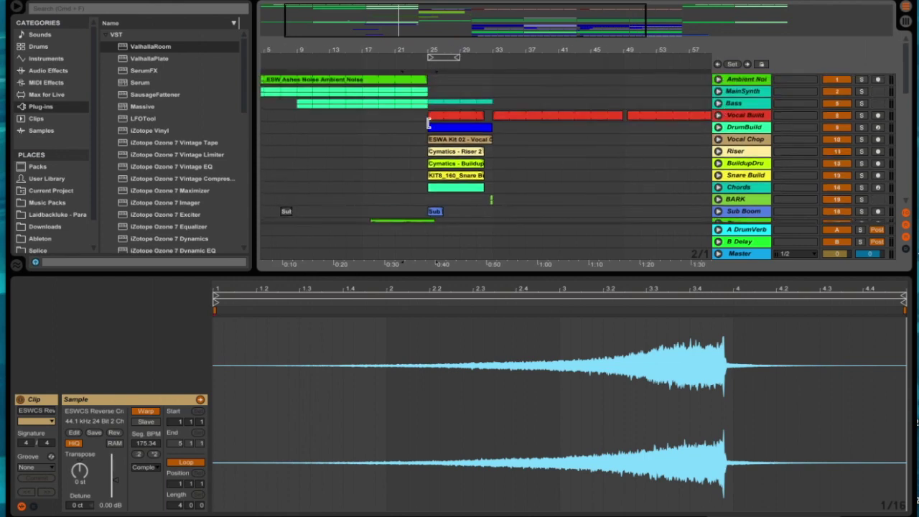
left_click(719, 103)
scroll(632, 95, "down", 1)
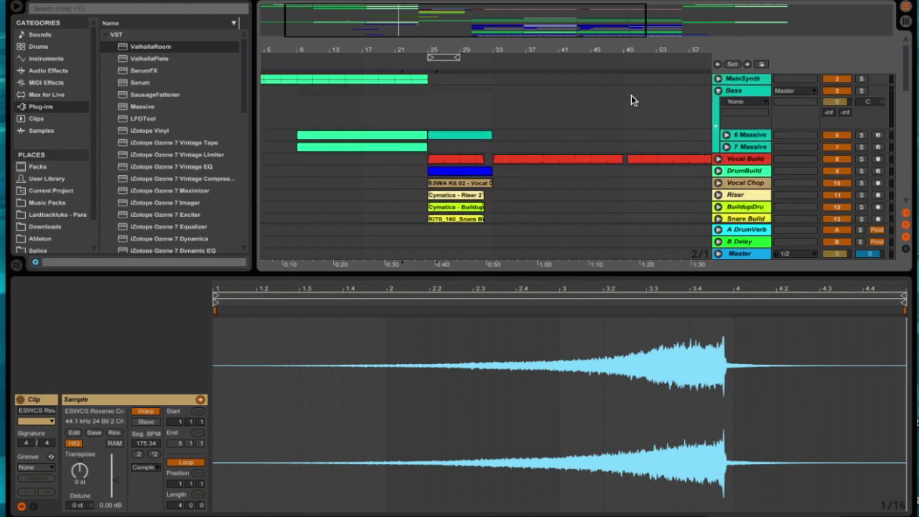
left_click(727, 135)
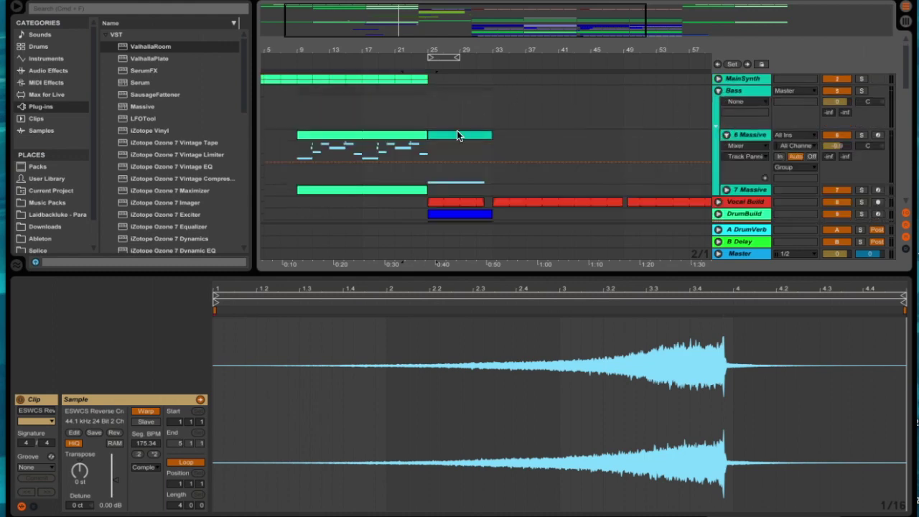
scroll(728, 126, "down", 1)
left_click(728, 126)
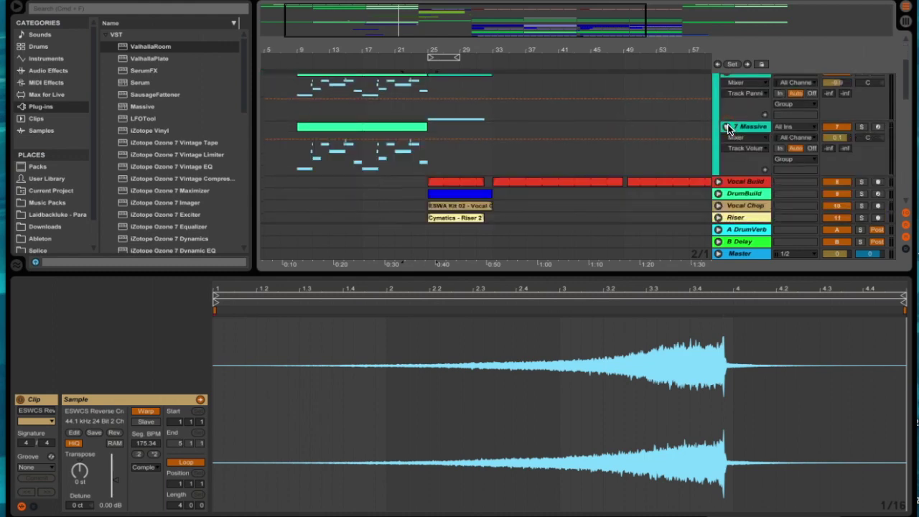
left_click(341, 124)
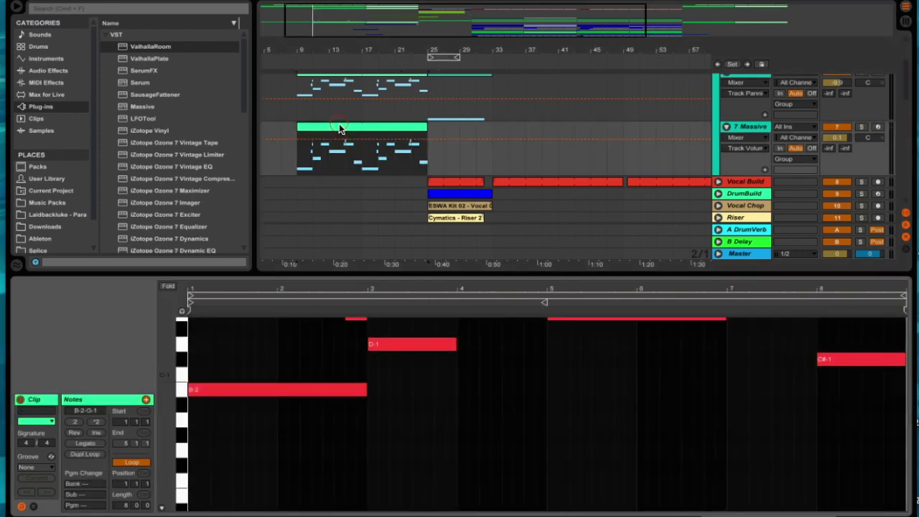
Inspect the FabFilter Pro-Q 2 curve on the 7 Massive track, and open the notes of the 6 Massive intro clip
key("shift+Tab")
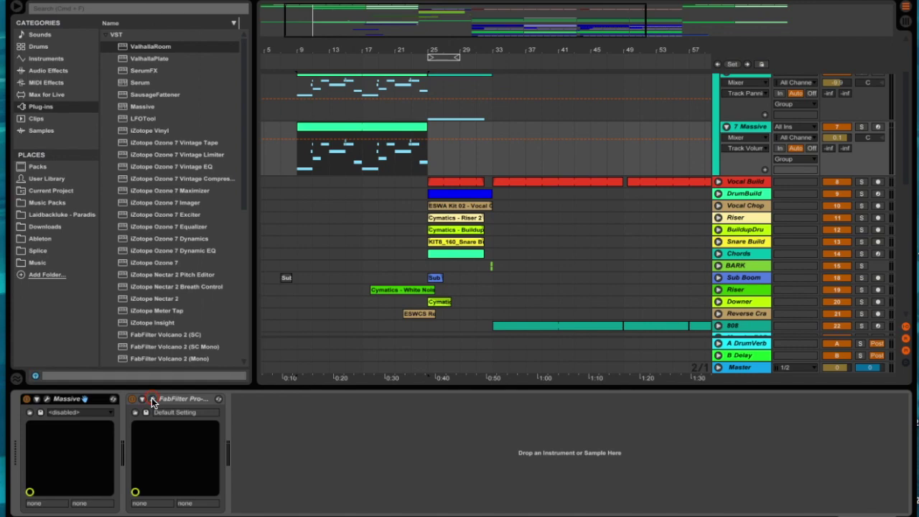
left_click(151, 400)
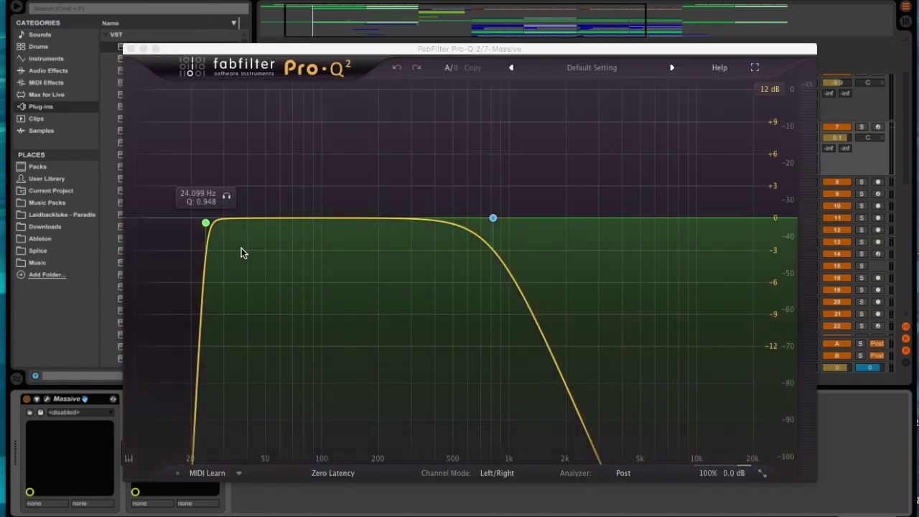
left_click(127, 49)
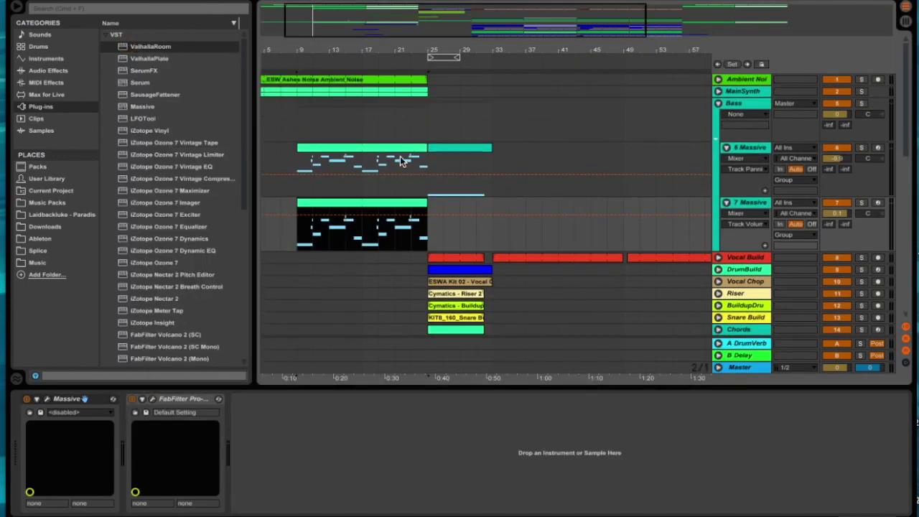
double_click(397, 148)
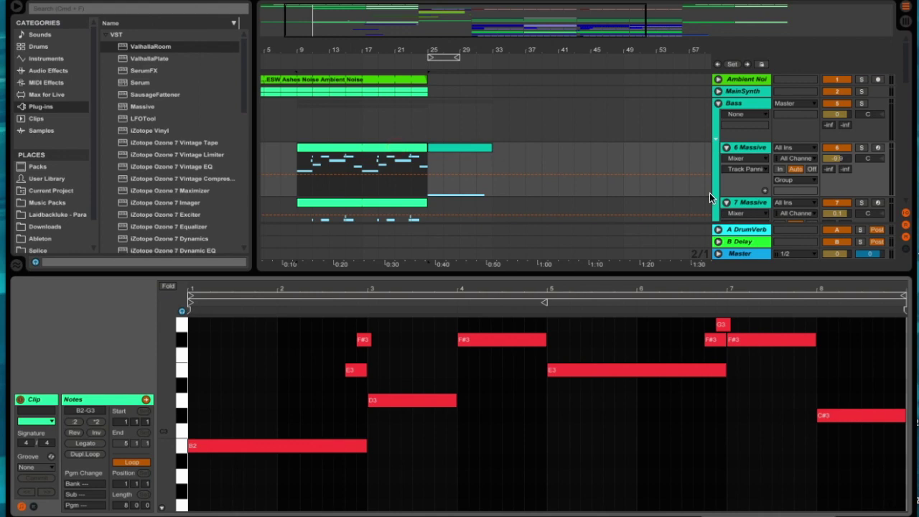
Rename the 6 Massive track to Saw and the 7 Massive track to Sub
left_click(750, 148)
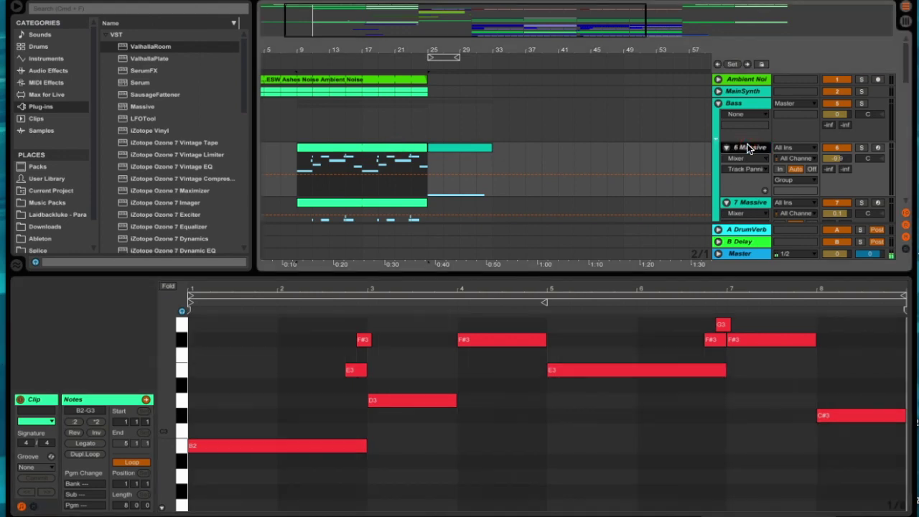
key("super+r")
type("S")
left_click(742, 204)
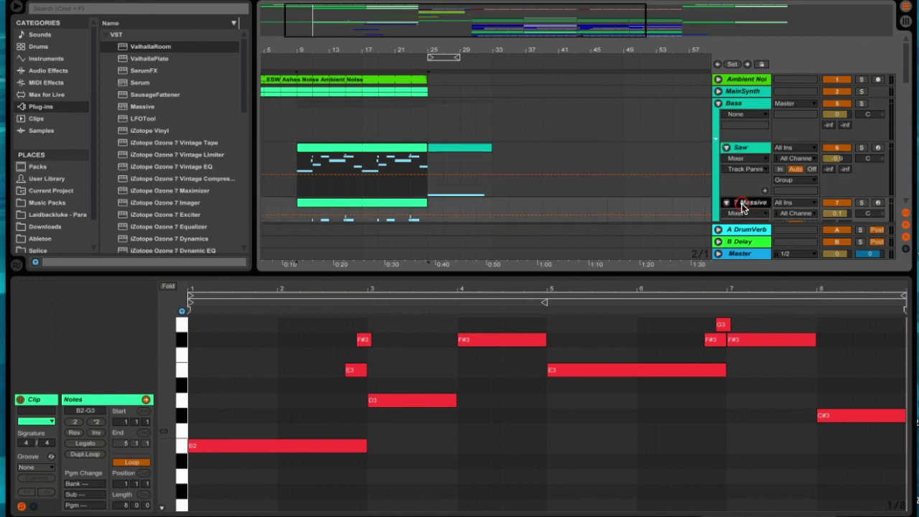
key("super+r")
type("Sa")
Fold the Sub track and open the FabFilter Pro-Q 2 equalizer on the Saw track to inspect its curve
left_click(726, 148)
left_click(727, 159)
left_click(726, 148)
left_click(737, 149)
double_click(737, 151)
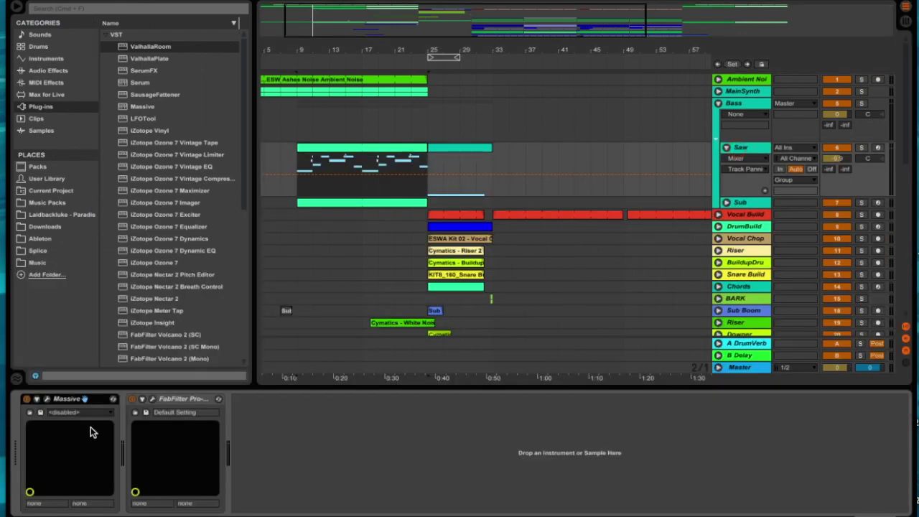
left_click(152, 399)
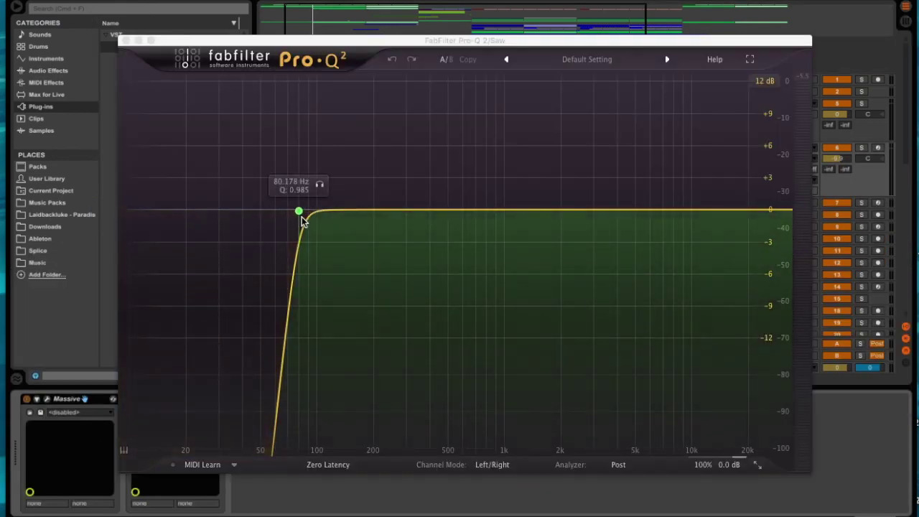
Close the equalizer, unfold the Sub track and play the intro with the Bass group soloed
left_click(126, 41)
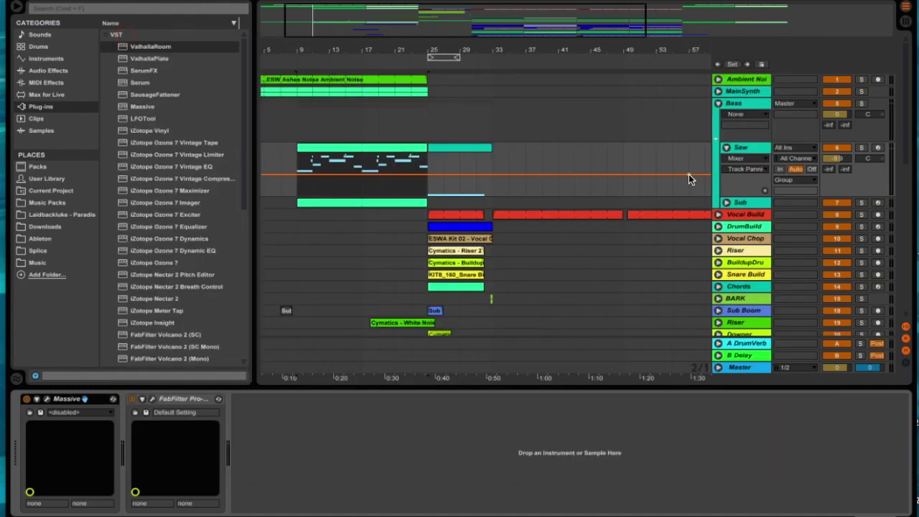
left_click(727, 203)
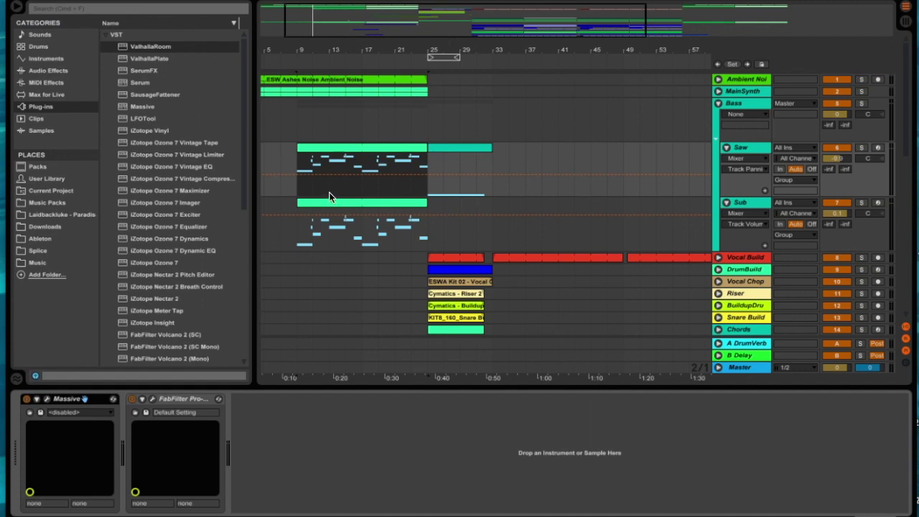
left_click(859, 104)
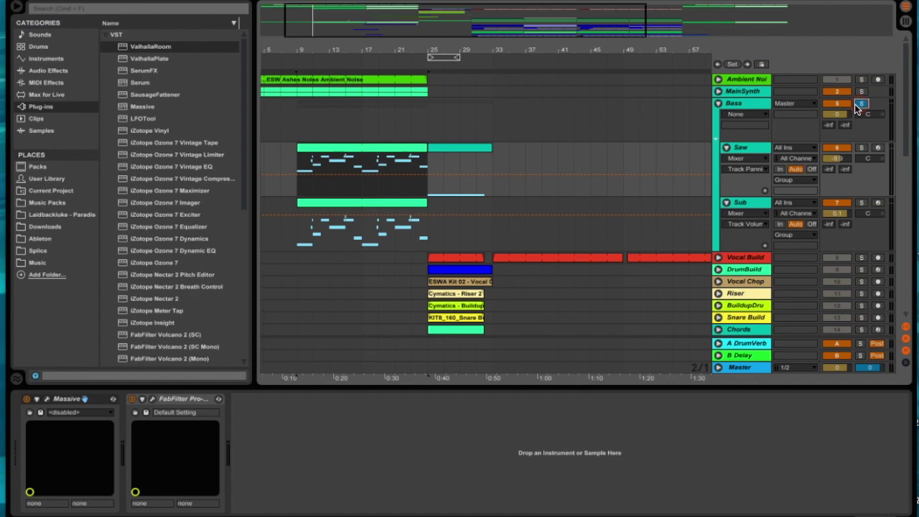
key("space")
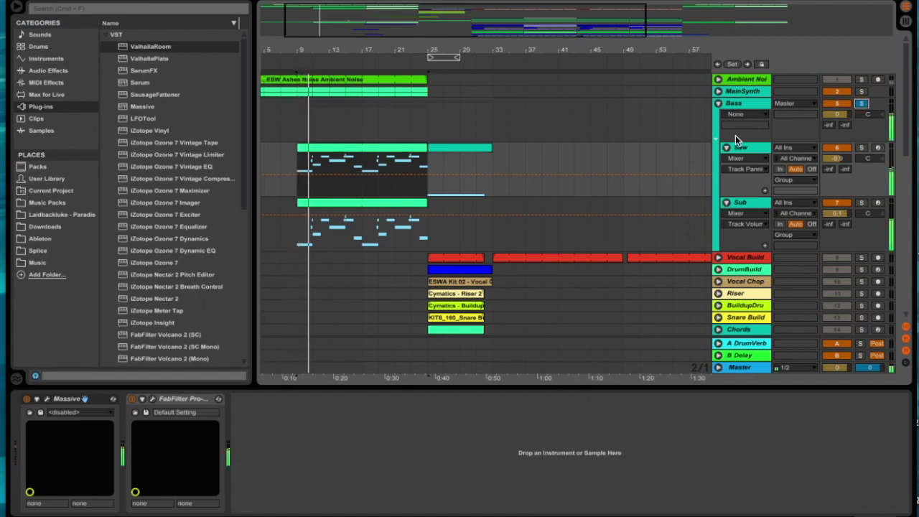
Inspect the notes of the Saw intro clip in an enlarged editor, and compare the bass playback with the Sub track muted and unmuted
left_click(366, 148)
double_click(366, 148)
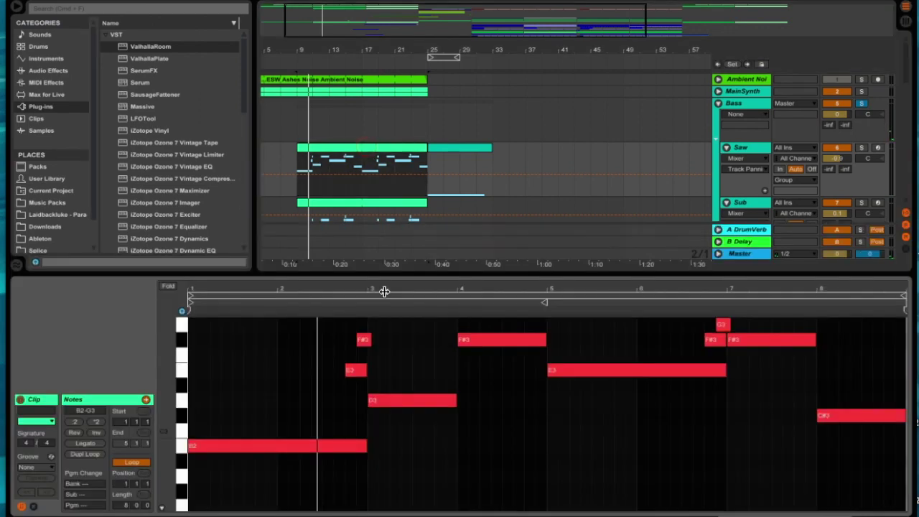
left_click_drag(388, 278, 385, 233)
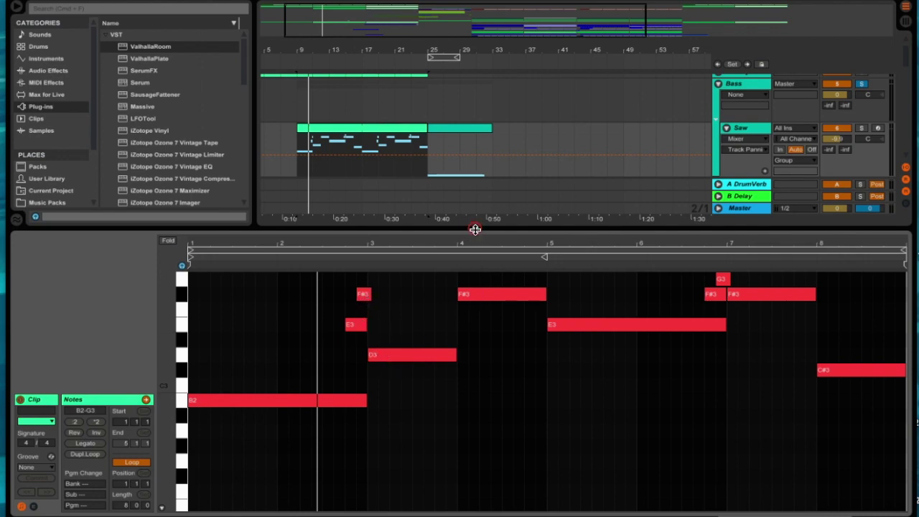
left_click_drag(476, 230, 467, 299)
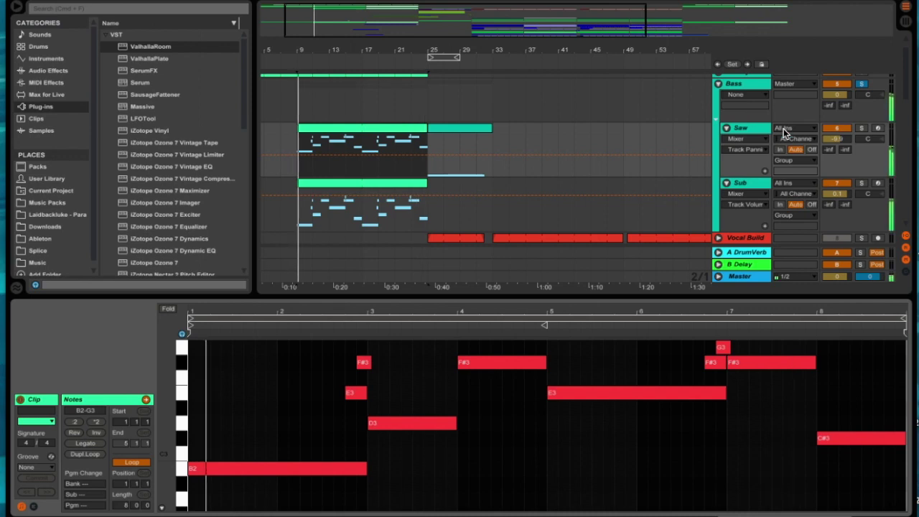
left_click(842, 185)
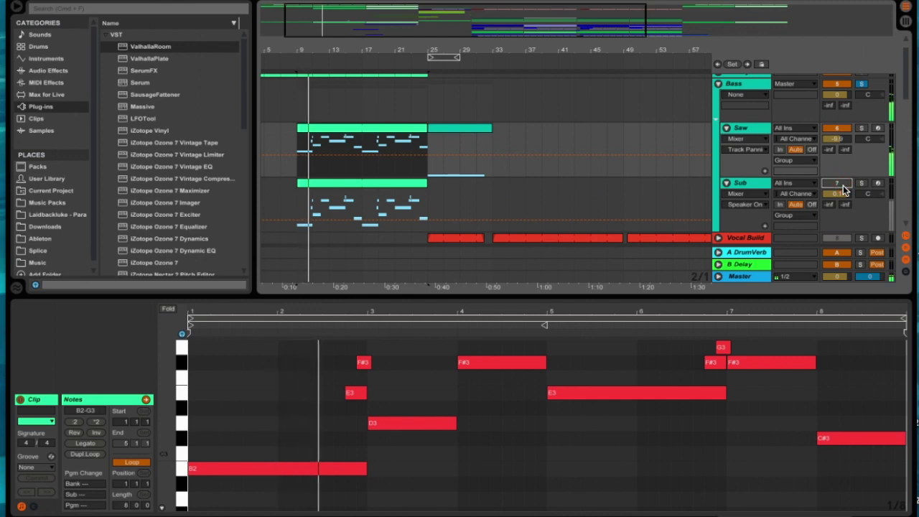
left_click(842, 186)
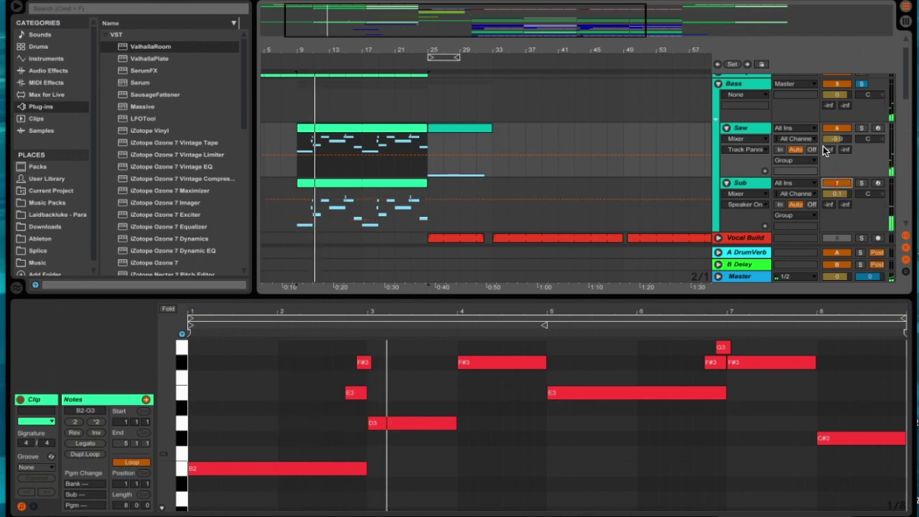
Inspect the low-cut curve of the FabFilter Pro-Q 2 on the Saw track, and close the equalizer
left_click(752, 127)
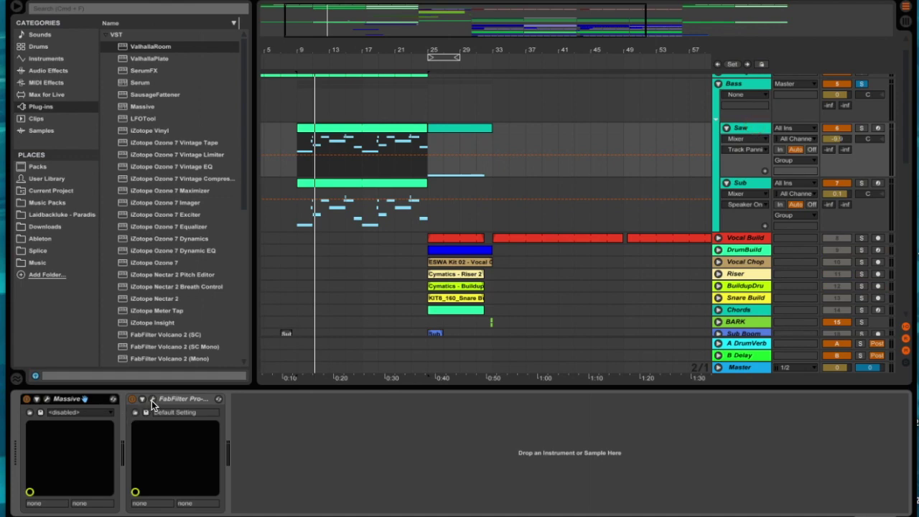
left_click(151, 402)
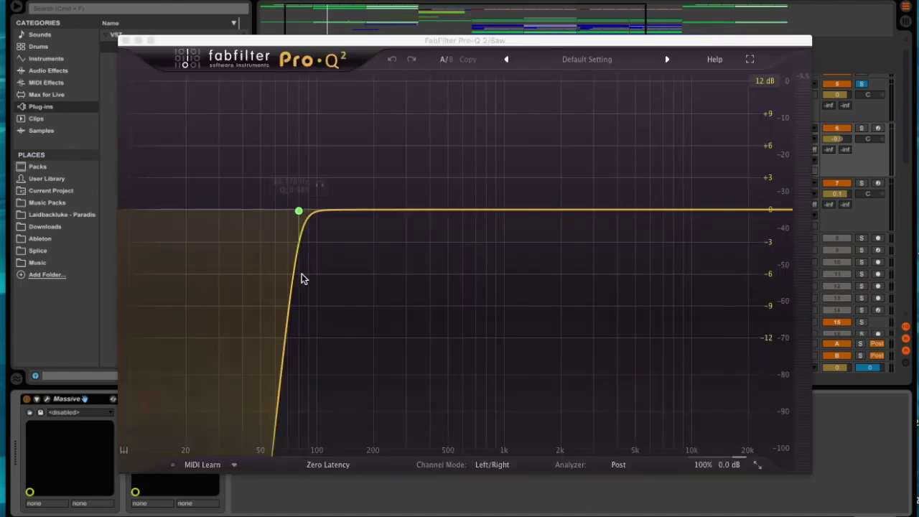
left_click_drag(252, 211, 259, 115)
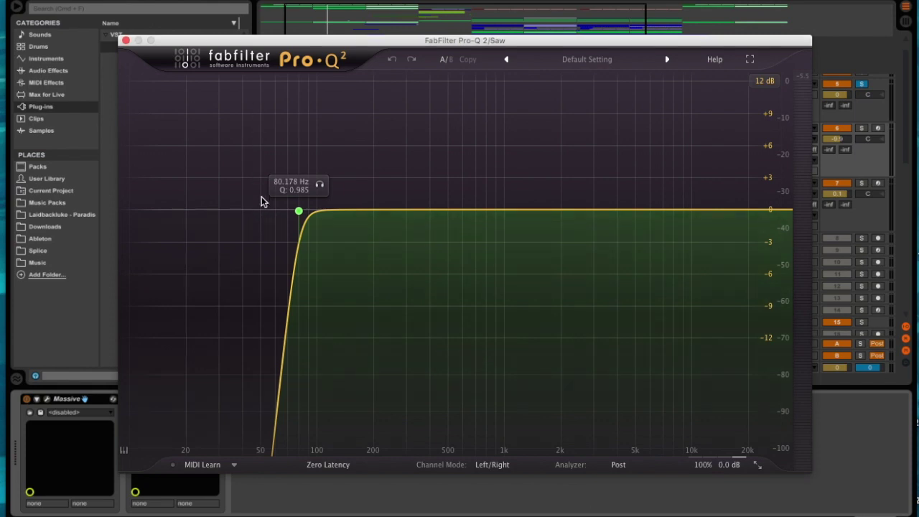
left_click(126, 41)
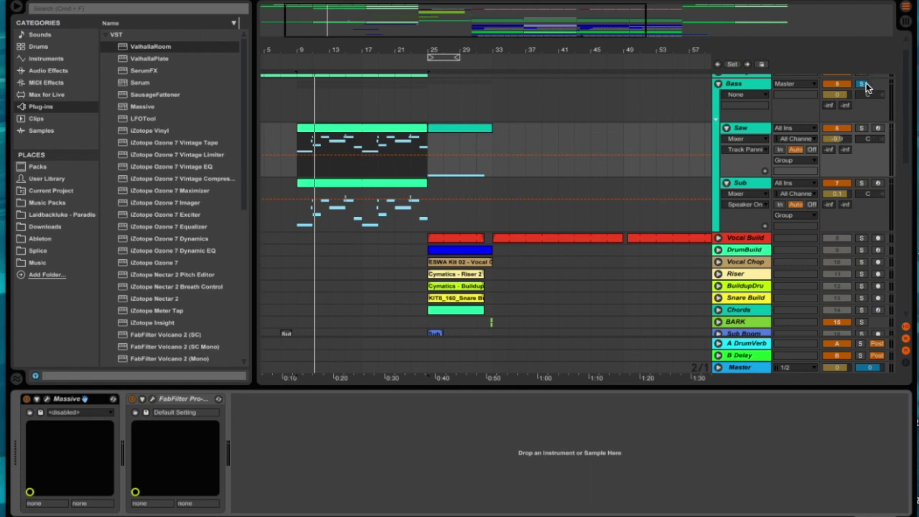
Fold the Saw and Sub tracks and unsolo the Bass group
left_click(727, 128)
left_click(726, 140)
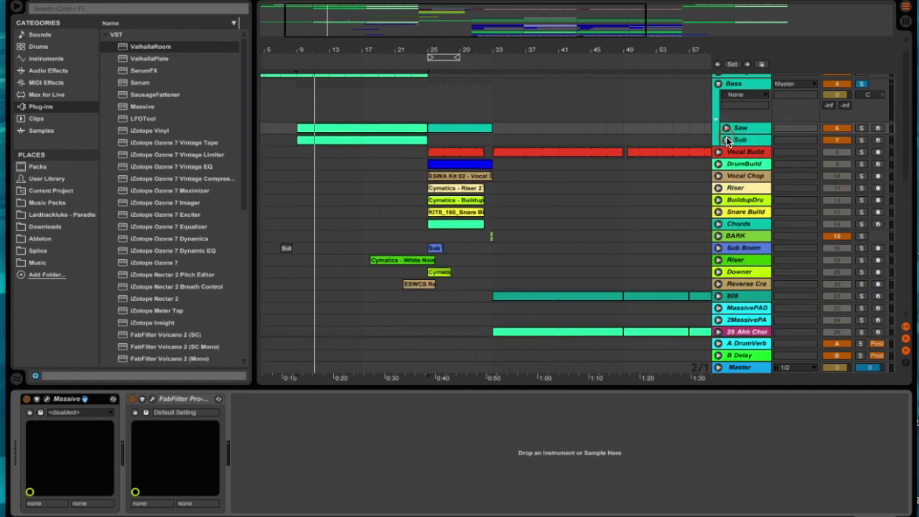
left_click(862, 85)
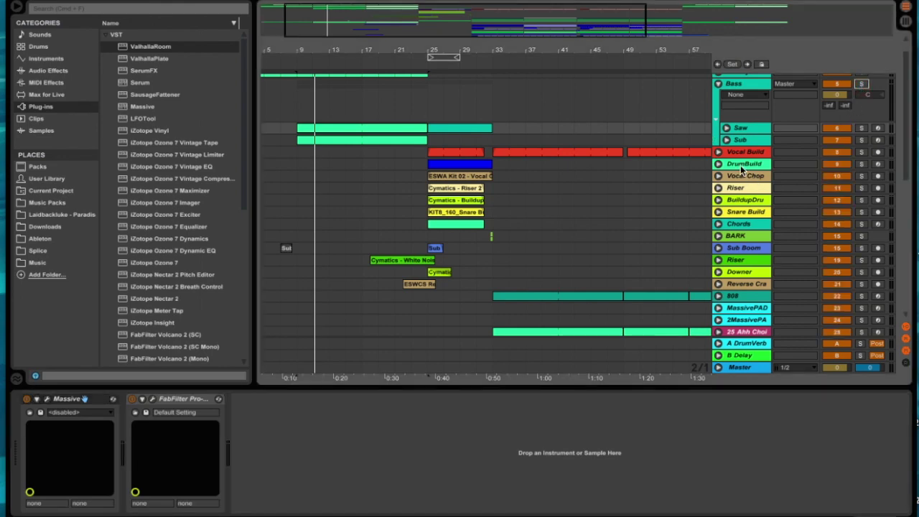
Solo and unfold the DrumBuild track, and play its buildup clip
left_click(862, 164)
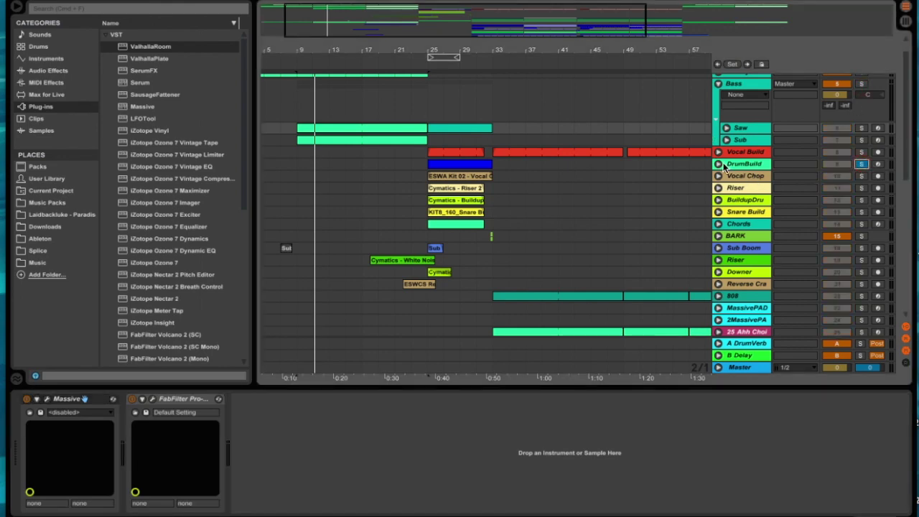
left_click(719, 164)
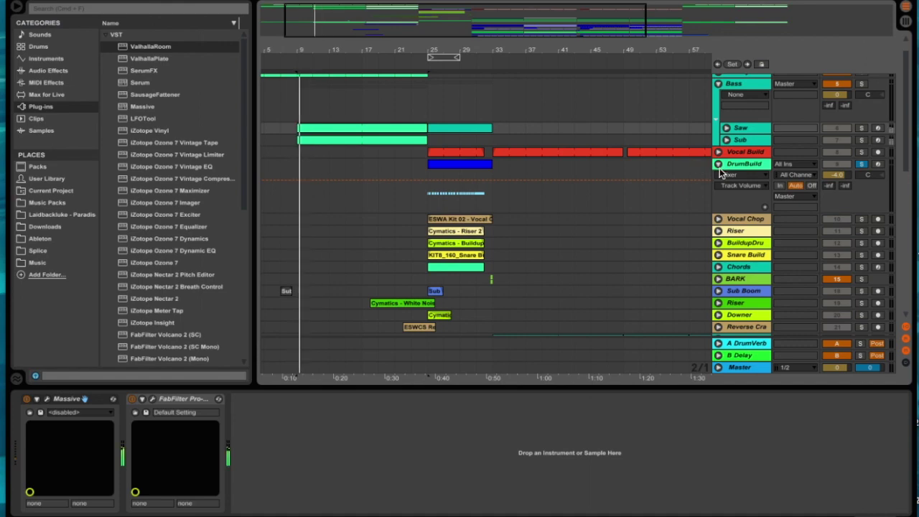
left_click(459, 164)
key("space")
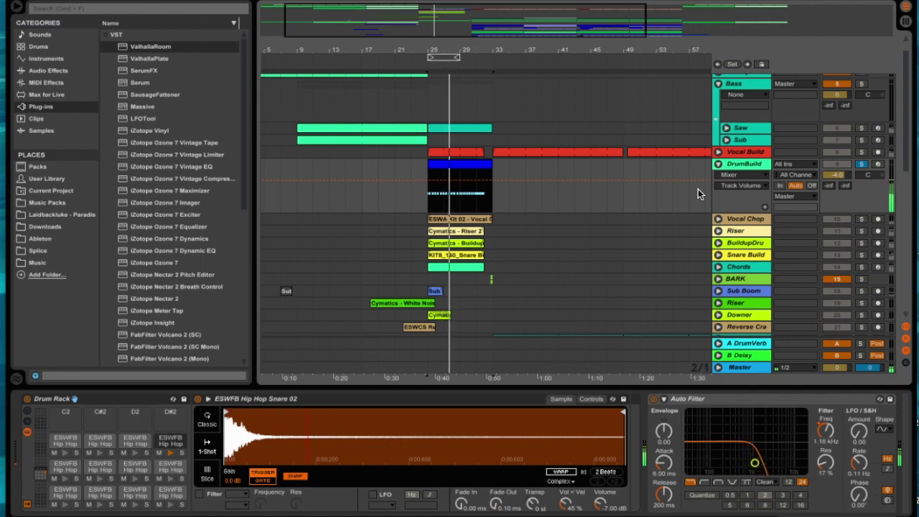
Audition the Vocal Chop and Riser tracks of the buildup, soloing and unfolding each one
left_click(861, 220)
left_click(719, 219)
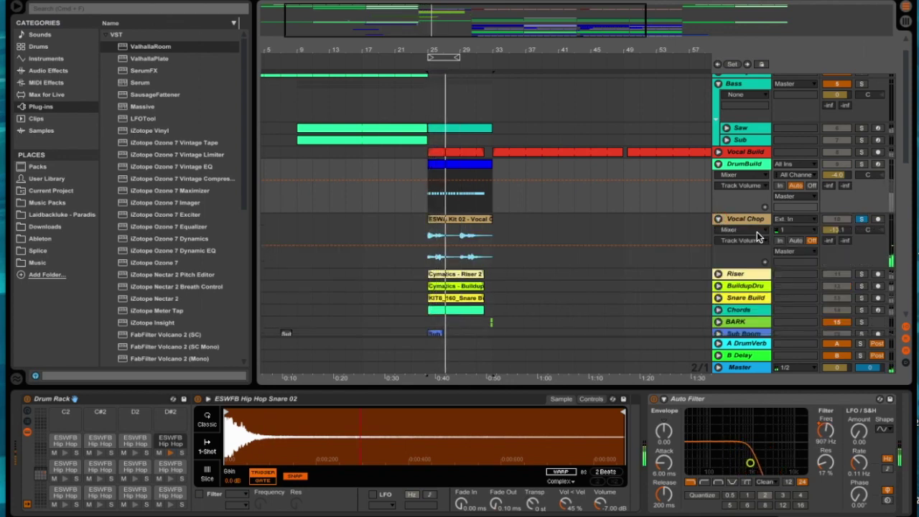
scroll(875, 248, "down", 1)
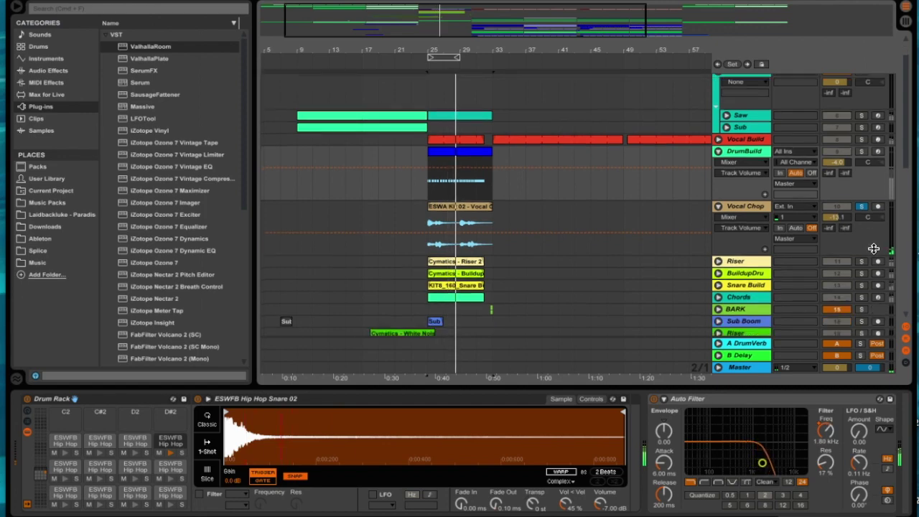
left_click(863, 262)
left_click(719, 262)
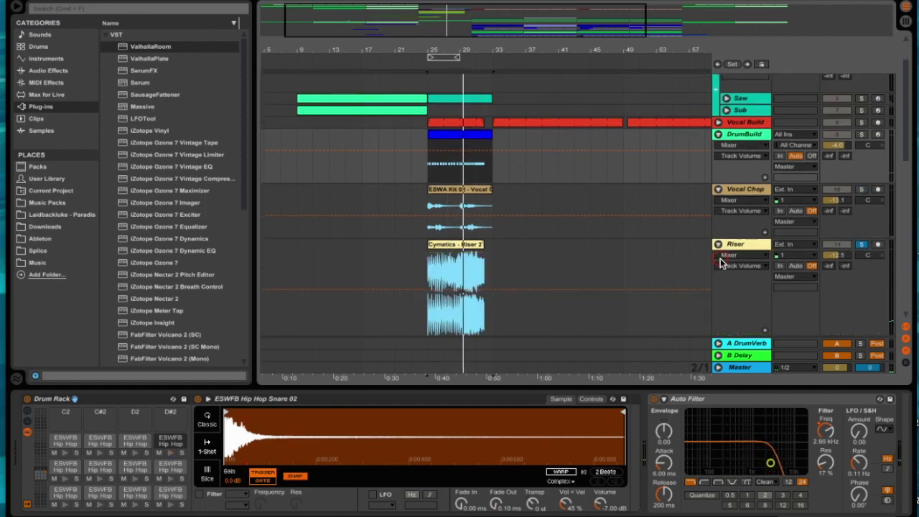
Unsolo the Riser track, play the full buildup and examine the Auto Filter on the DrumBuild track
left_click(864, 247)
key("space")
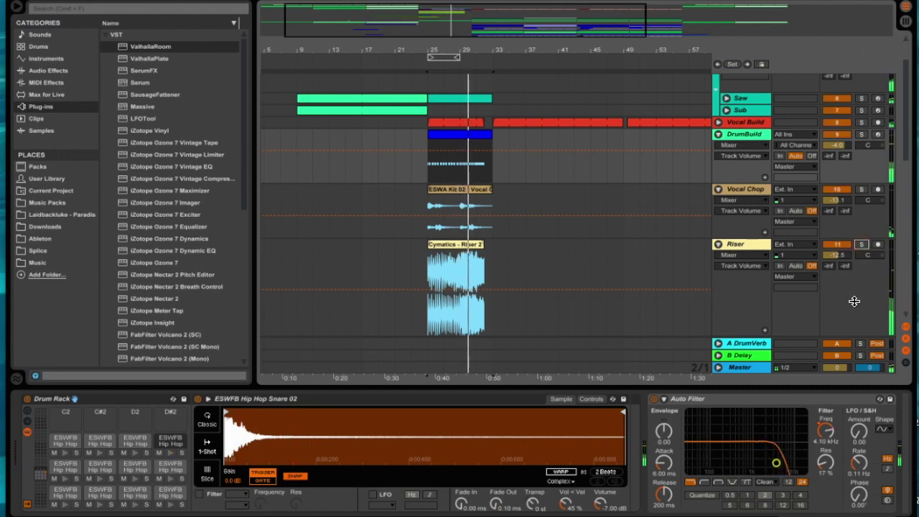
left_click(787, 399)
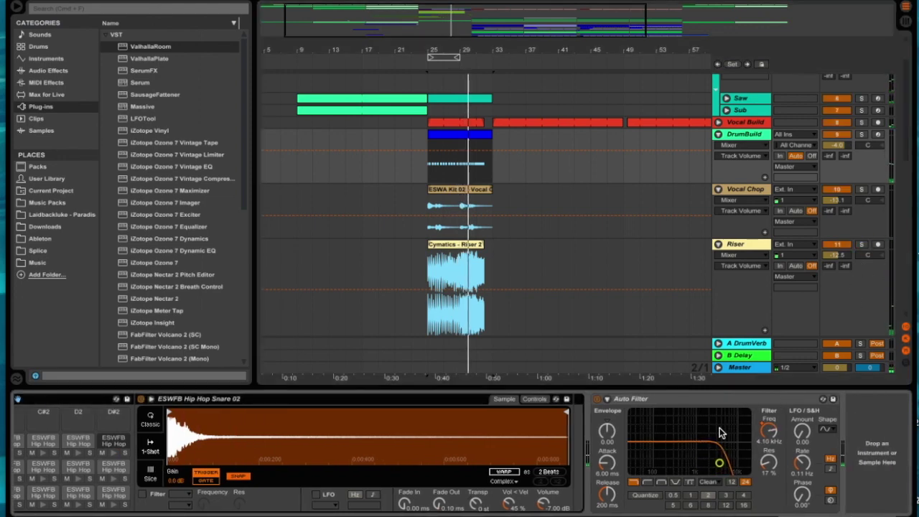
Fold the Riser track, and unfold the BuildupDru track and play it soloed
left_click(718, 245)
left_click(724, 255)
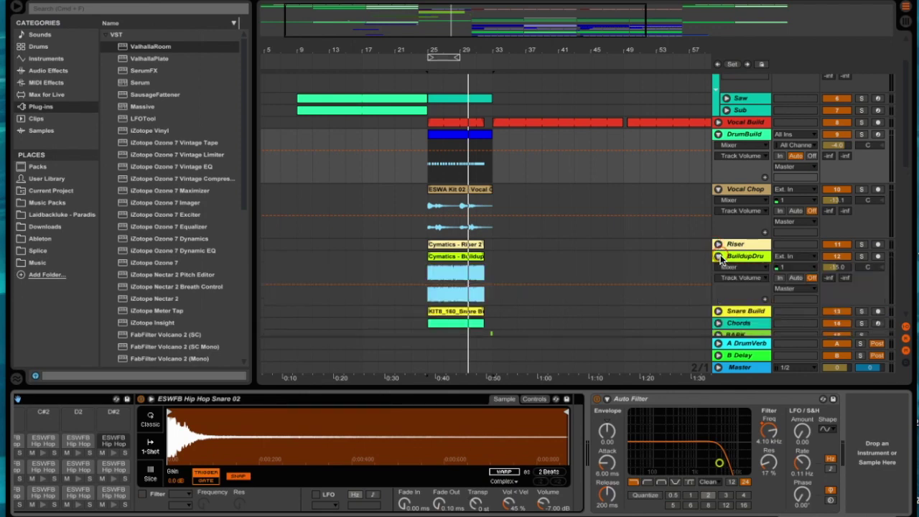
scroll(741, 257, "down", 2)
left_click(861, 219)
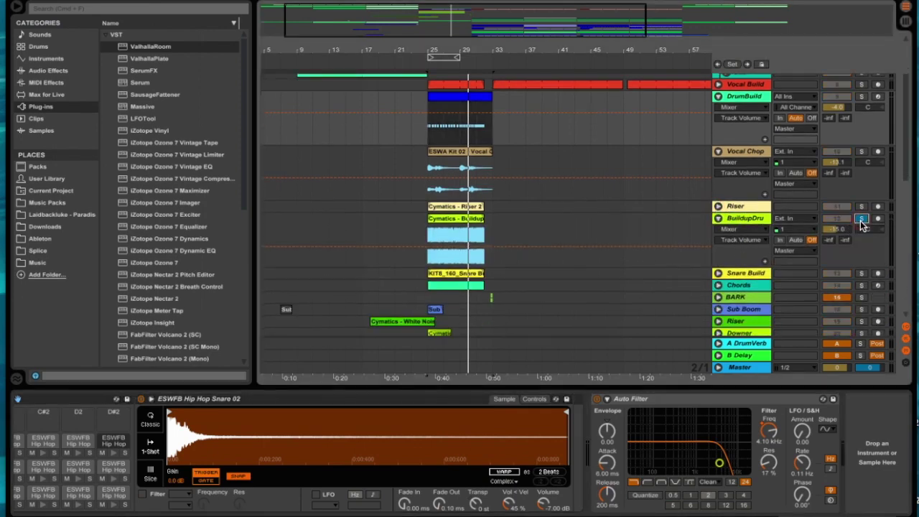
key("space")
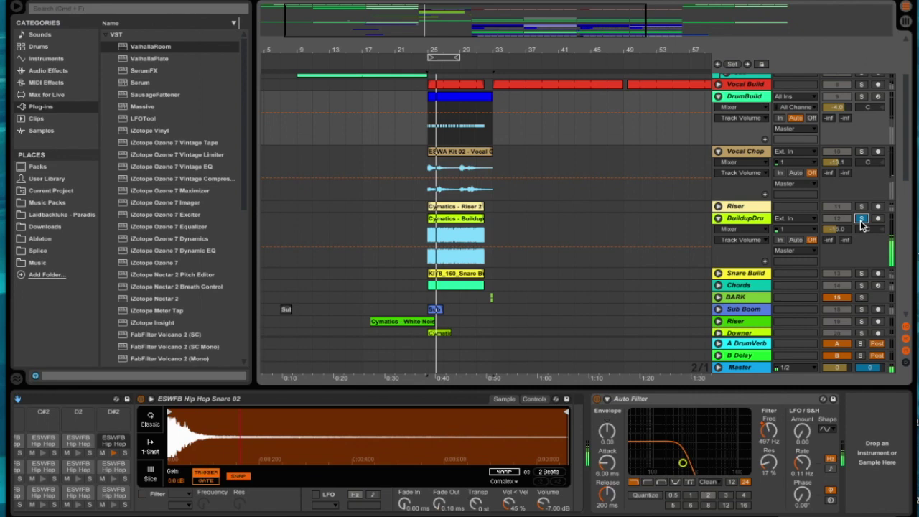
Unfold the Snare Build and Chords tracks and audition each one in solo
left_click(719, 273)
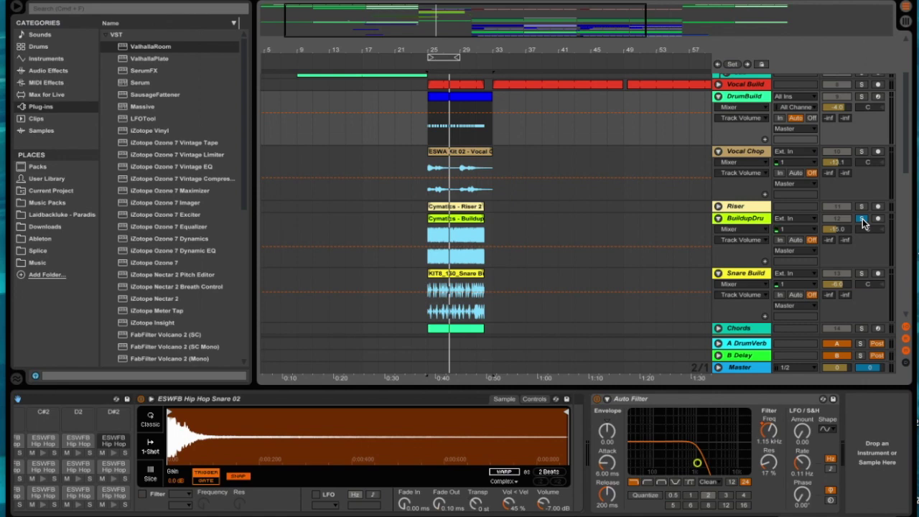
left_click(862, 273)
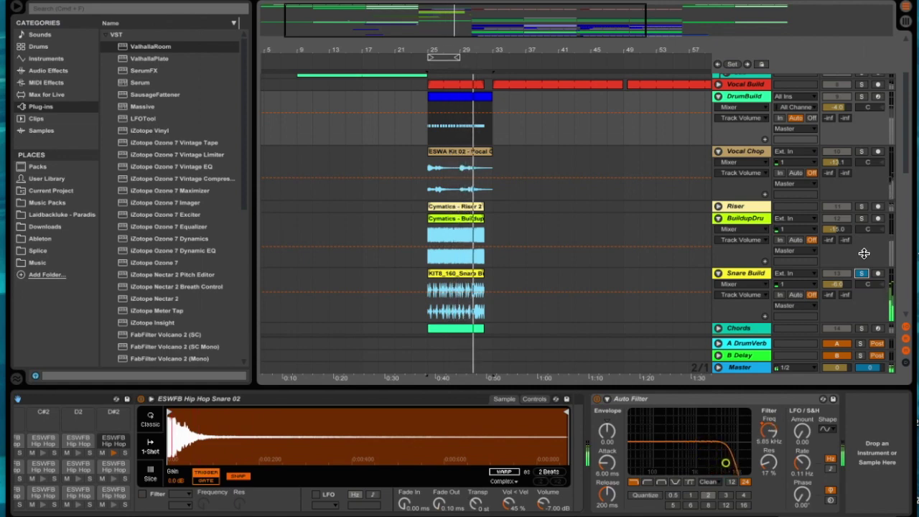
scroll(864, 261, "down", 5)
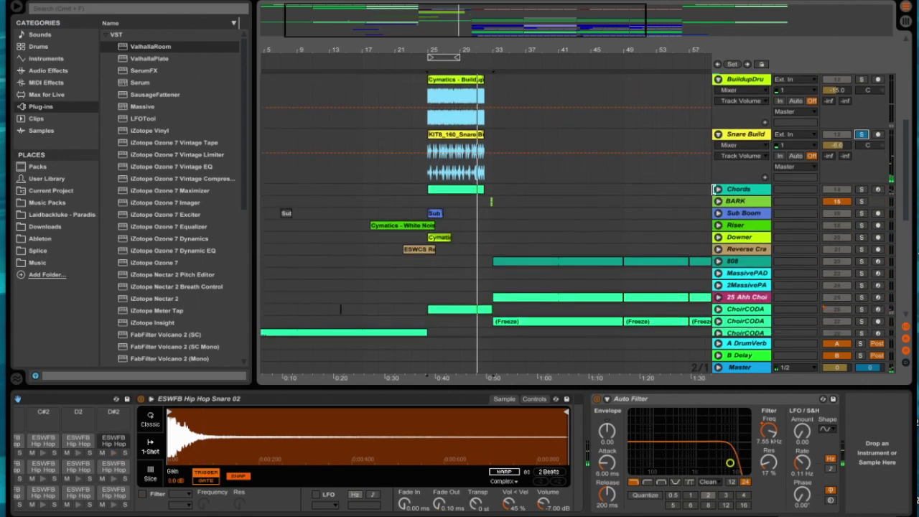
left_click(718, 191)
left_click(862, 191)
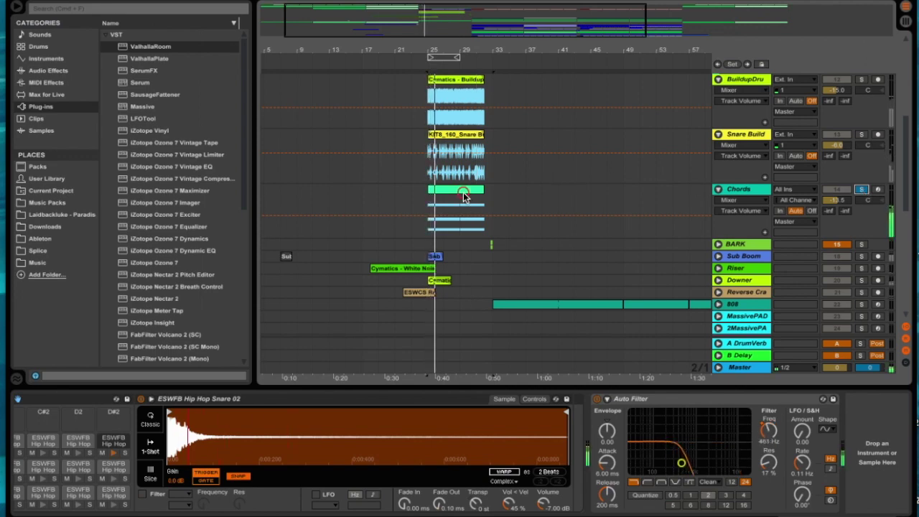
Examine all the notes of the Chords buildup clip in an enlarged editor, and shrink the editor again
left_click(464, 193)
left_click(500, 290)
left_click_drag(501, 293, 502, 248)
scroll(502, 348, "down", 4)
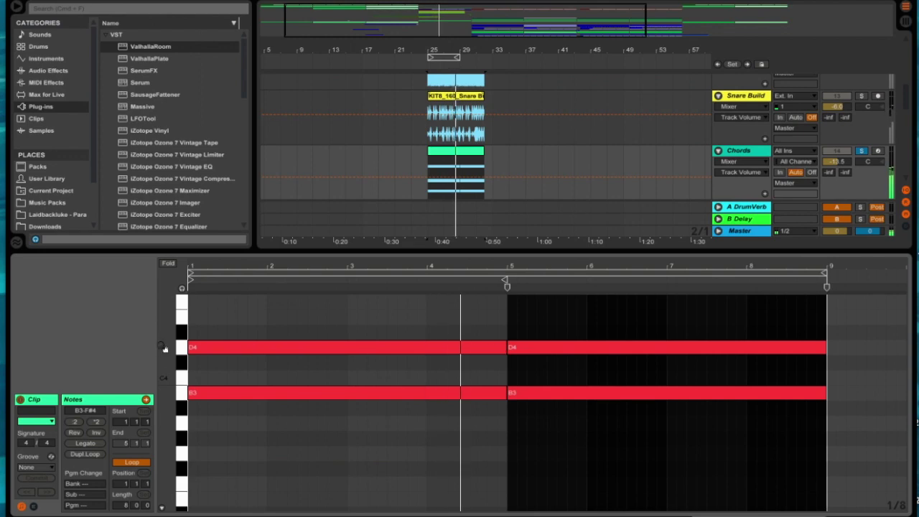
left_click_drag(169, 348, 140, 368)
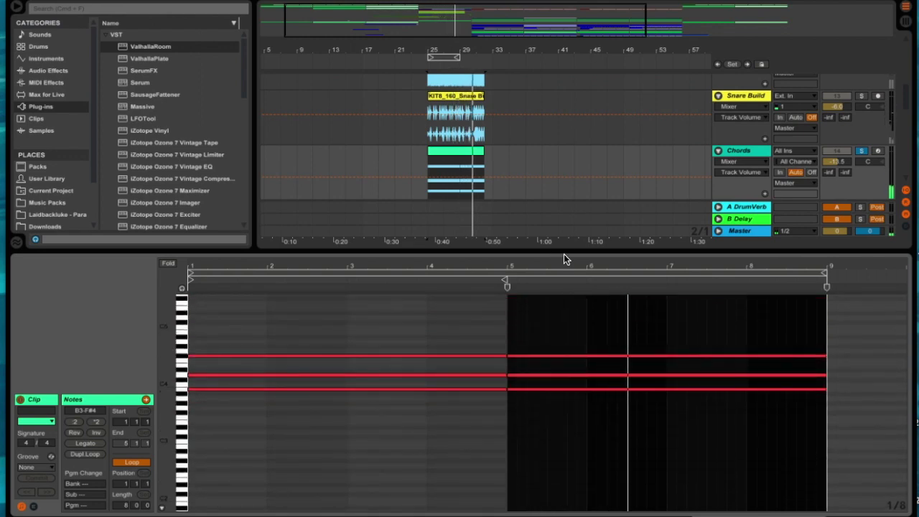
left_click_drag(564, 254, 568, 429)
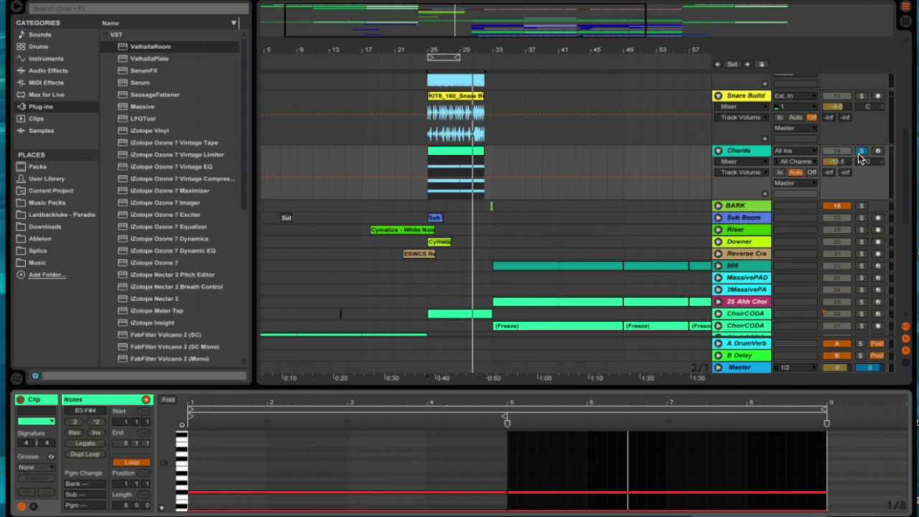
Unsolo the Chords track, look over the section after the buildup, and fold all the unfolded buildup tracks at once
scroll(852, 217, "down", 6)
scroll(852, 218, "up", 2)
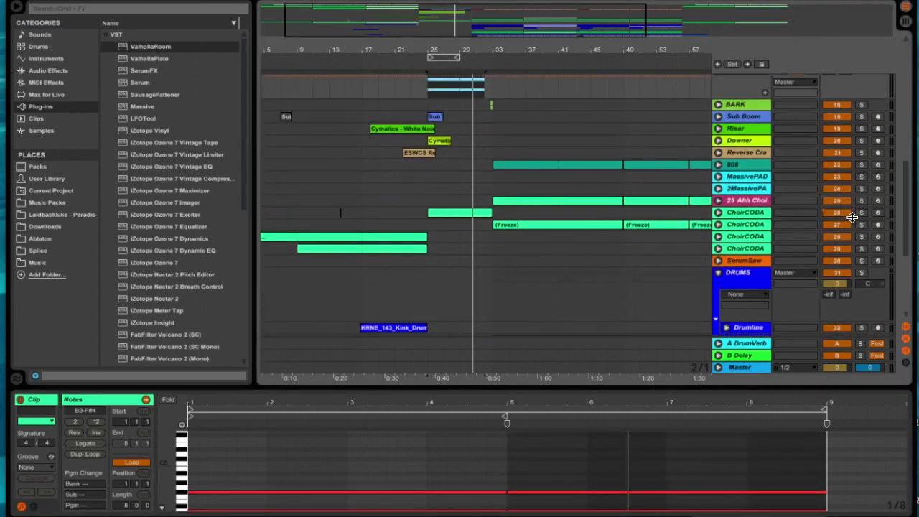
scroll(544, 212, "right", 5)
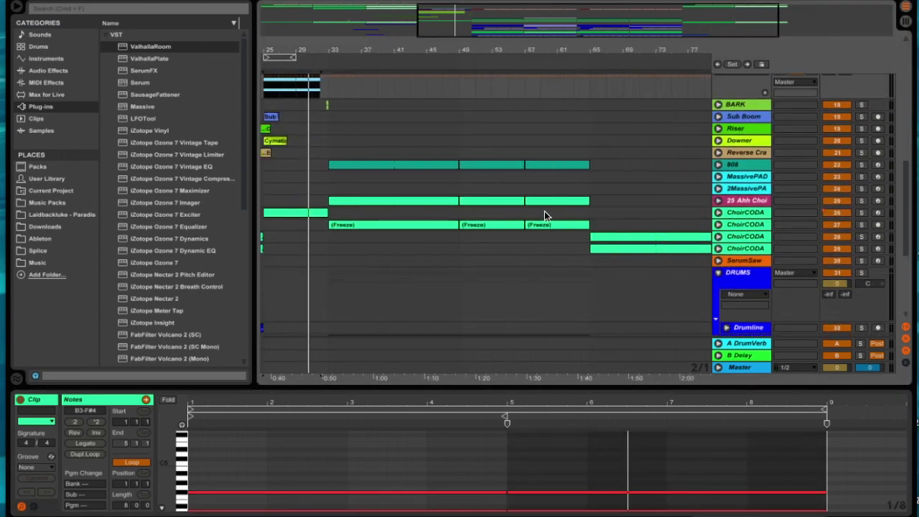
scroll(544, 211, "up", 10)
scroll(545, 212, "down", 1)
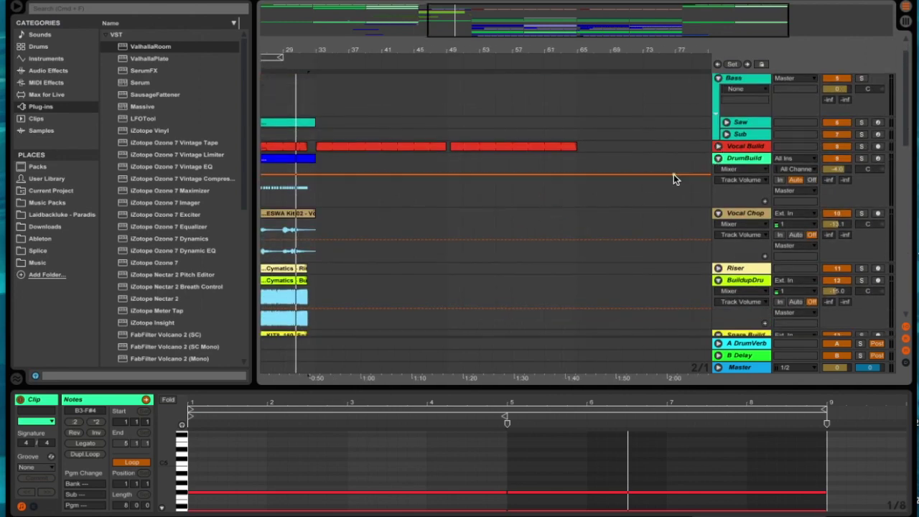
scroll(674, 173, "left", 3)
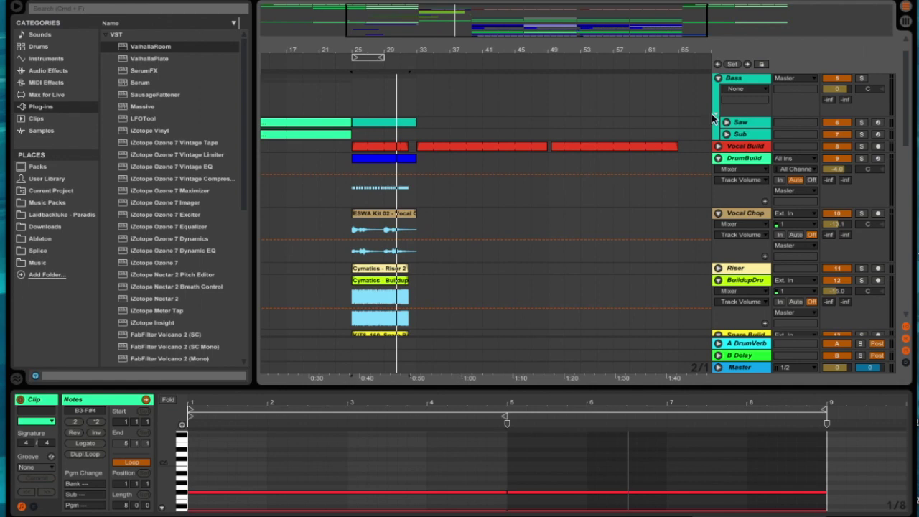
left_click(719, 159, "alt")
Unfold the 808 track and open the notes of its first clip
scroll(621, 181, "up", 2)
scroll(621, 181, "right", 1)
scroll(622, 181, "down", 4)
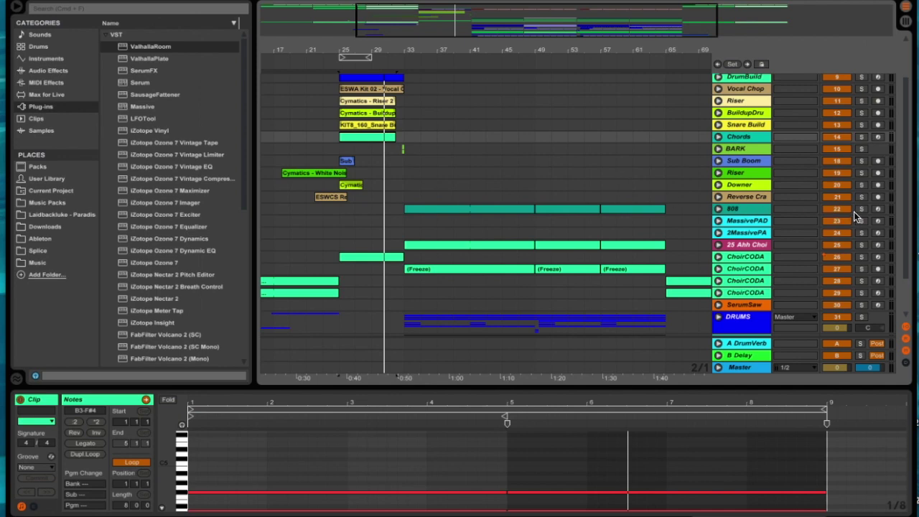
left_click(720, 209)
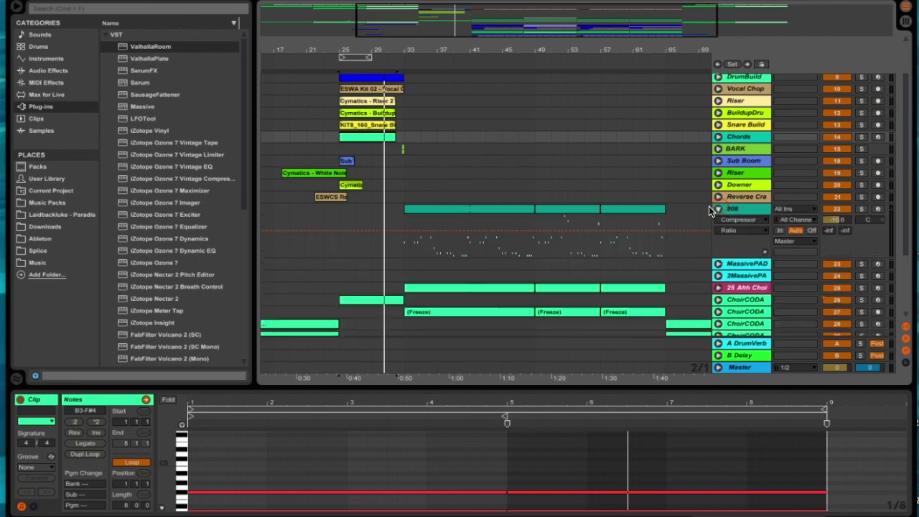
left_click(460, 209)
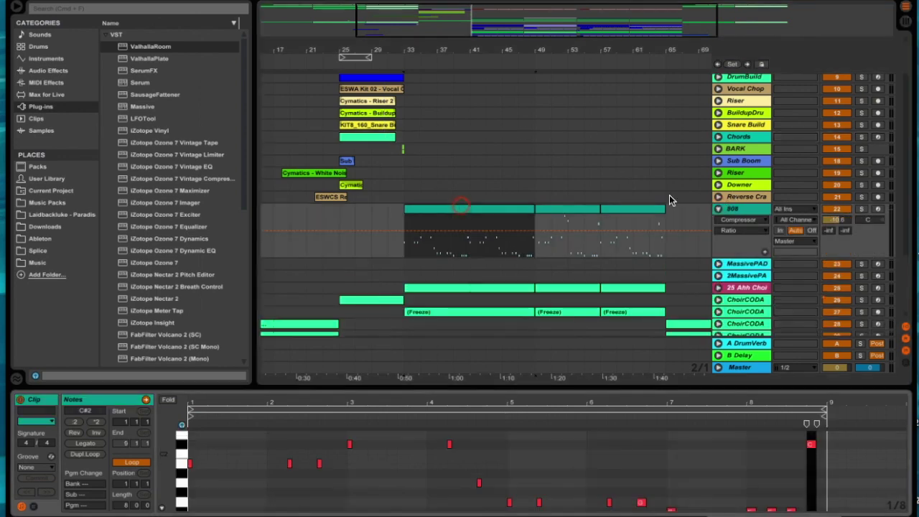
Play the 808 track soloed while examining its notes in an enlarged editor, and display the track's devices
left_click(863, 209)
left_click_drag(667, 385, 661, 263)
key("space")
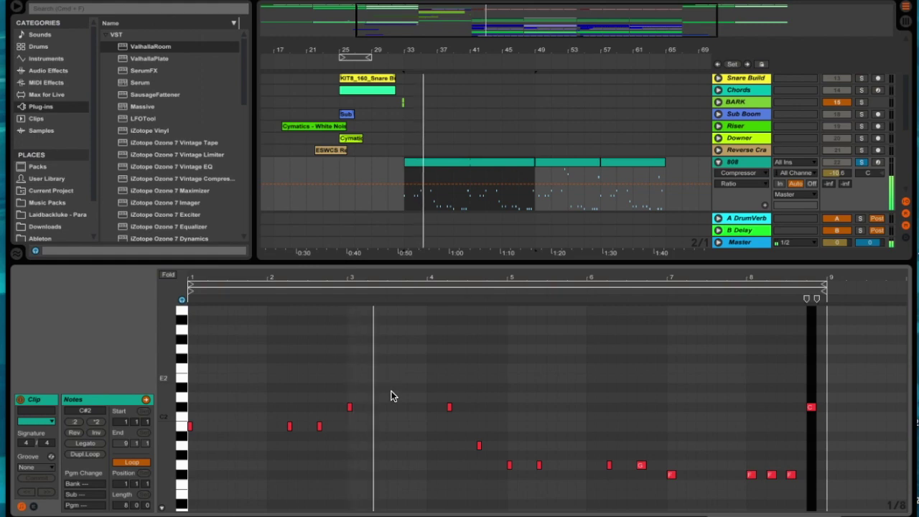
scroll(394, 421, "up", 1)
scroll(394, 421, "down", 2)
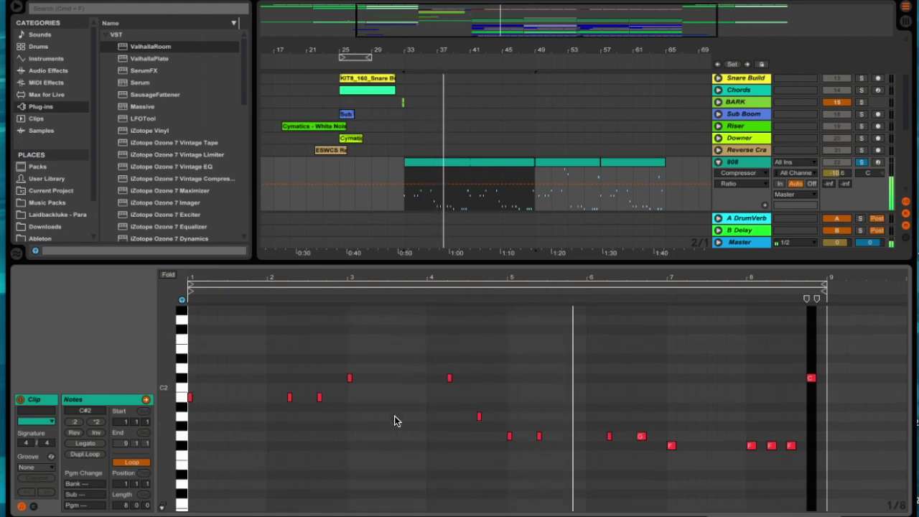
double_click(742, 163)
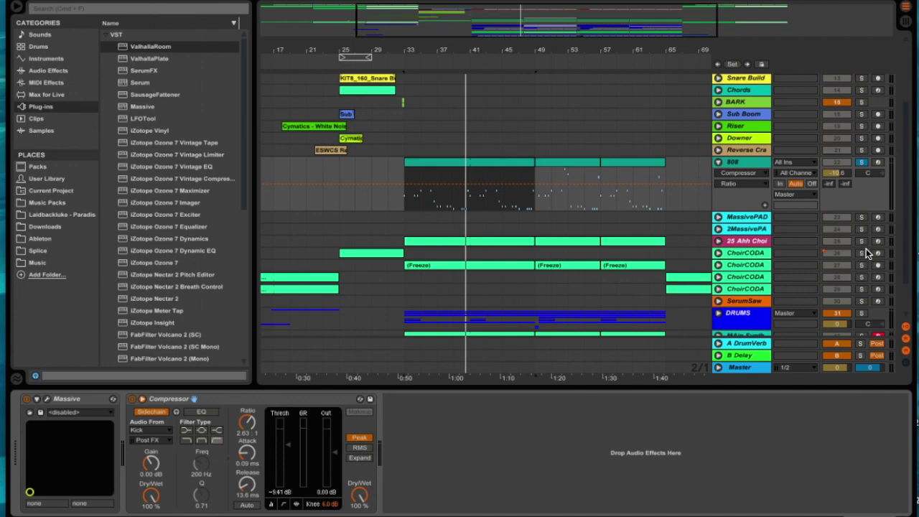
Unfold the MAin Synth track, play it soloed and examine the first clip's chords in an enlarged editor, and shrink the editor again
scroll(867, 253, "down", 3)
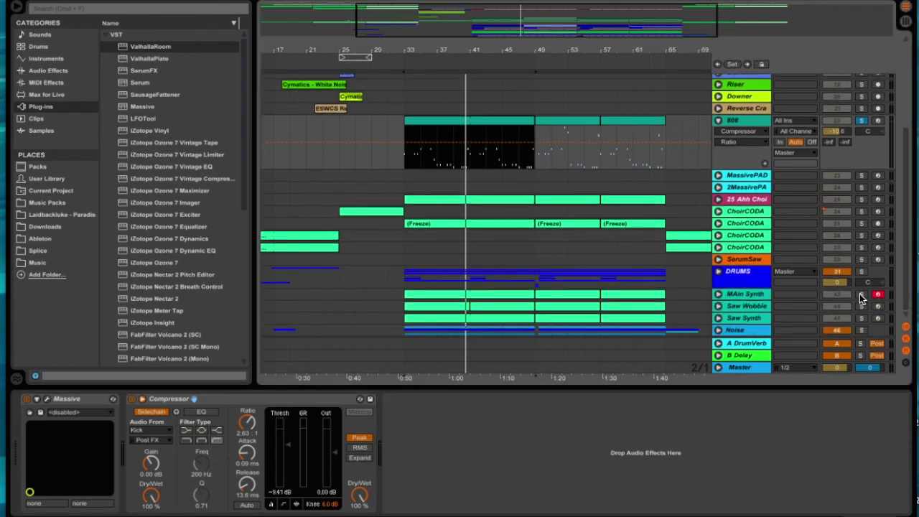
left_click(861, 295)
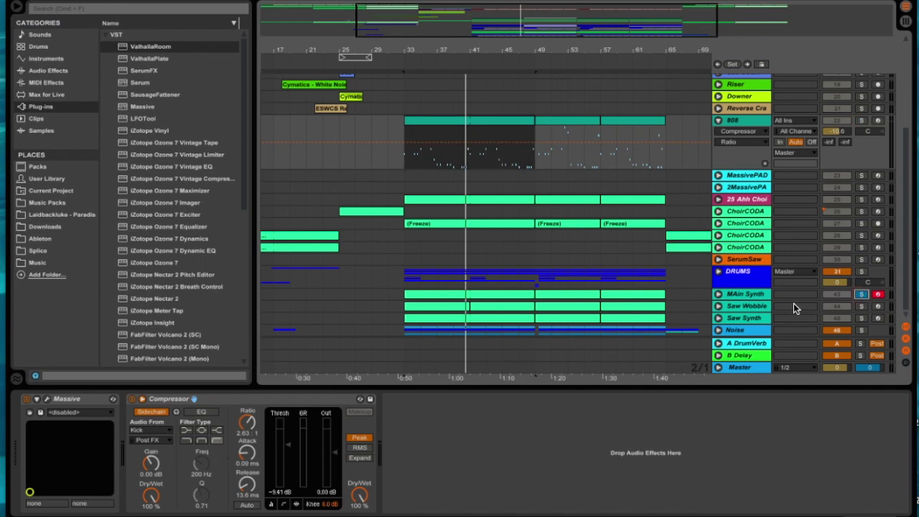
left_click(718, 295)
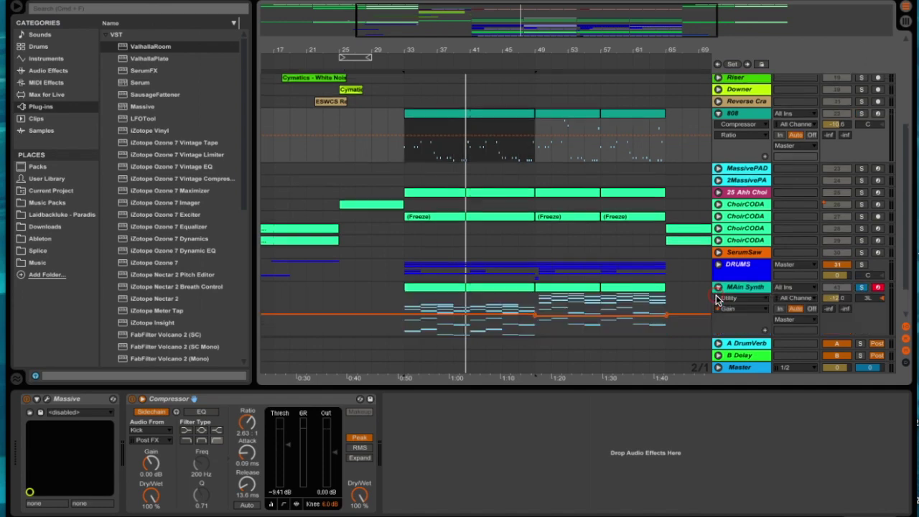
double_click(506, 287)
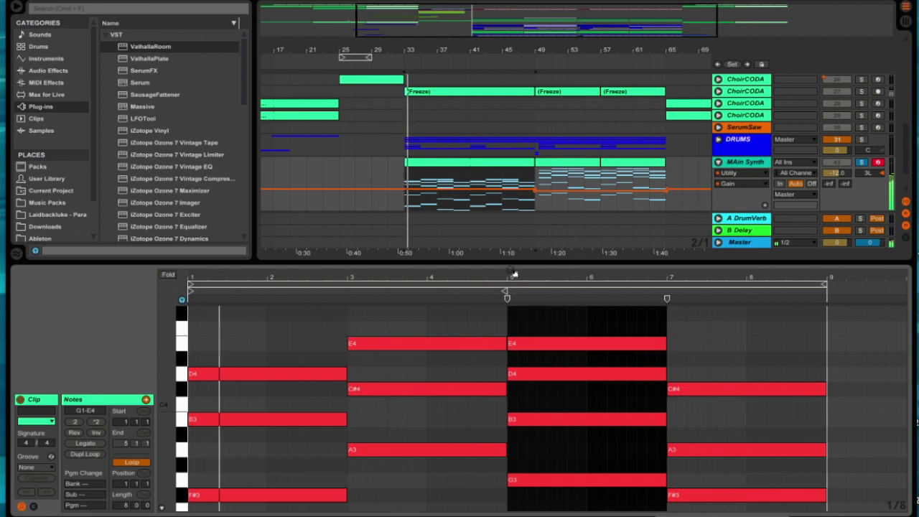
left_click_drag(511, 261, 515, 251)
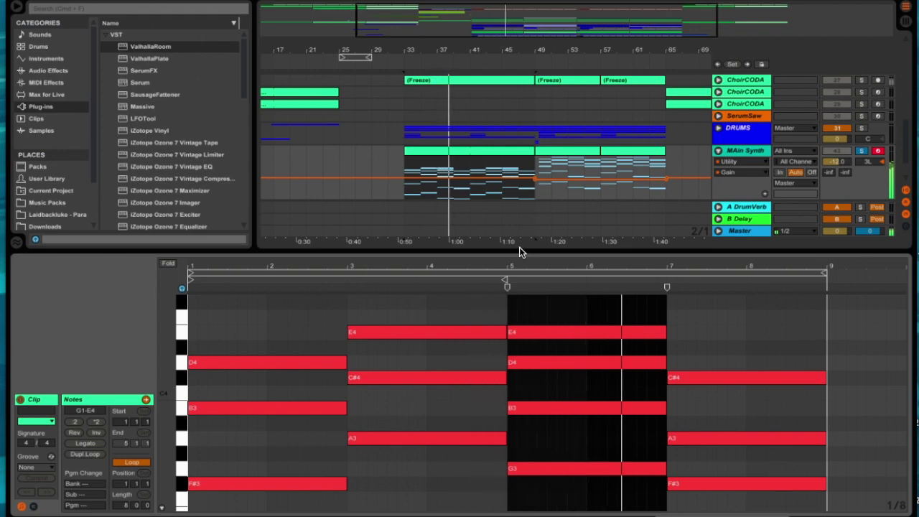
left_click_drag(554, 249, 559, 335)
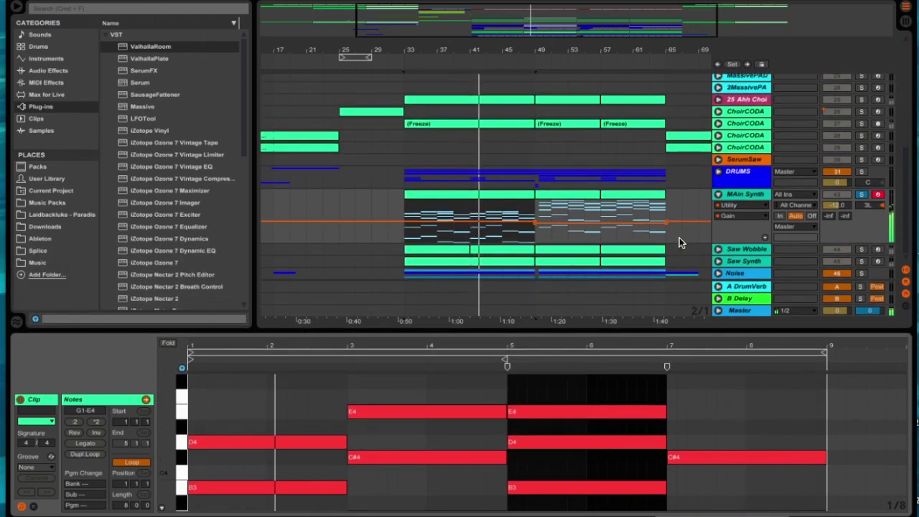
Solo and unfold the Saw Wobble track, fold the MAin Synth track and audition the Saw Wobble
left_click(862, 250)
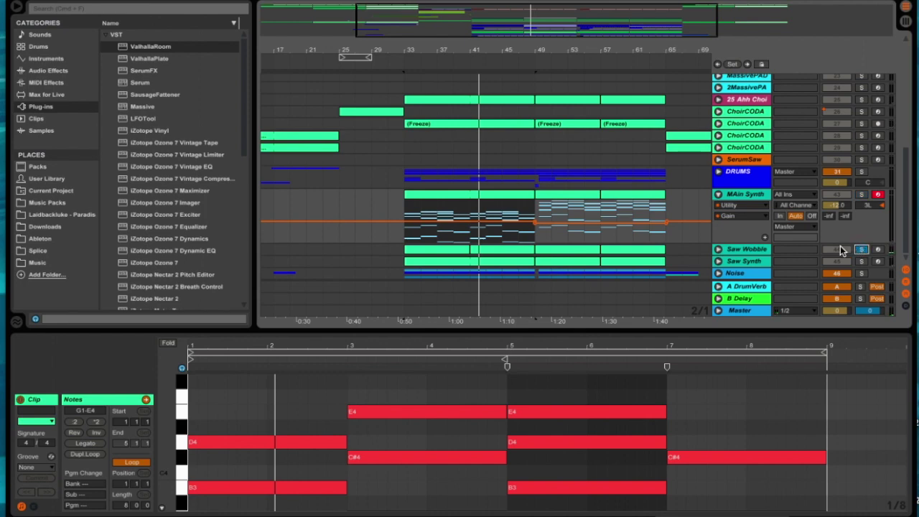
left_click(718, 249)
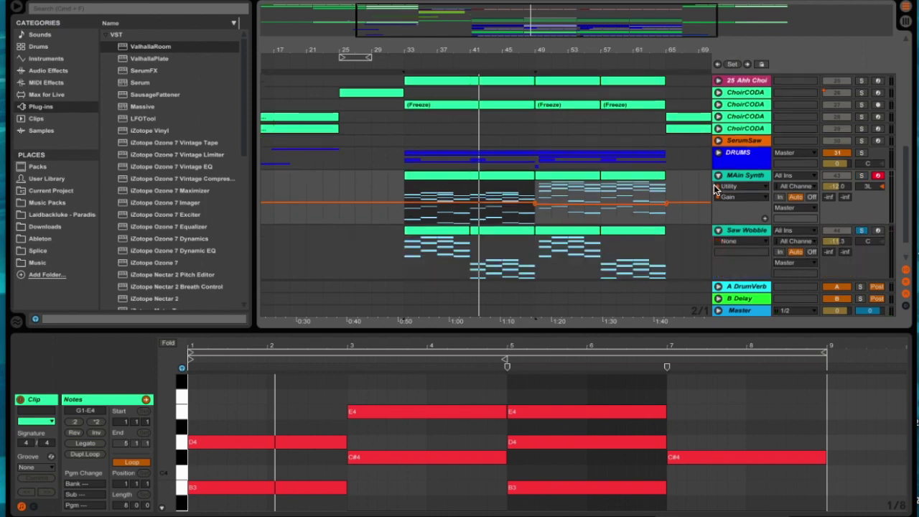
left_click(718, 176)
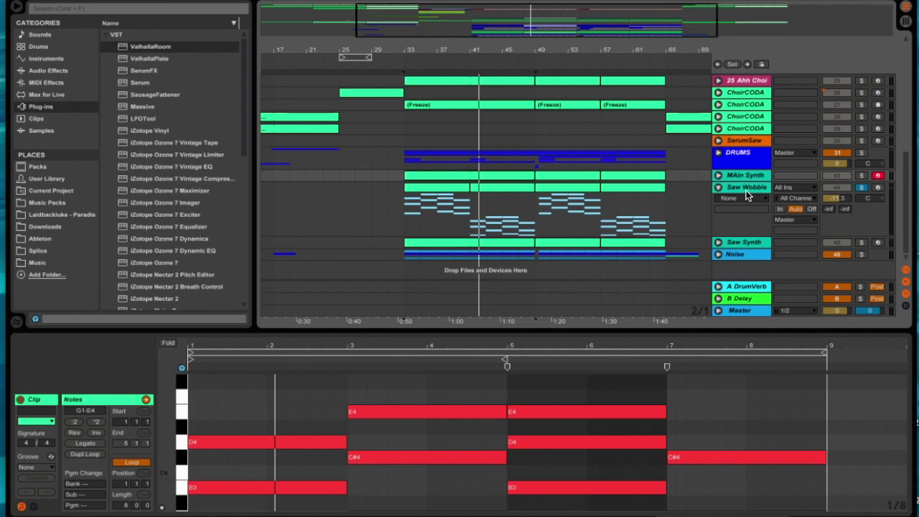
key("space")
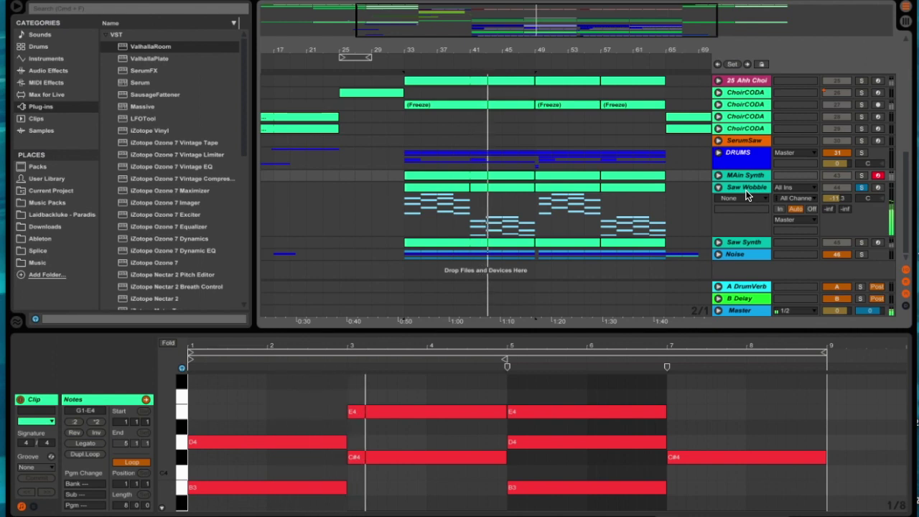
Unsolo the Saw Wobble track, and unfold the Saw Synth track and audition it in solo
left_click(862, 187)
left_click(719, 242)
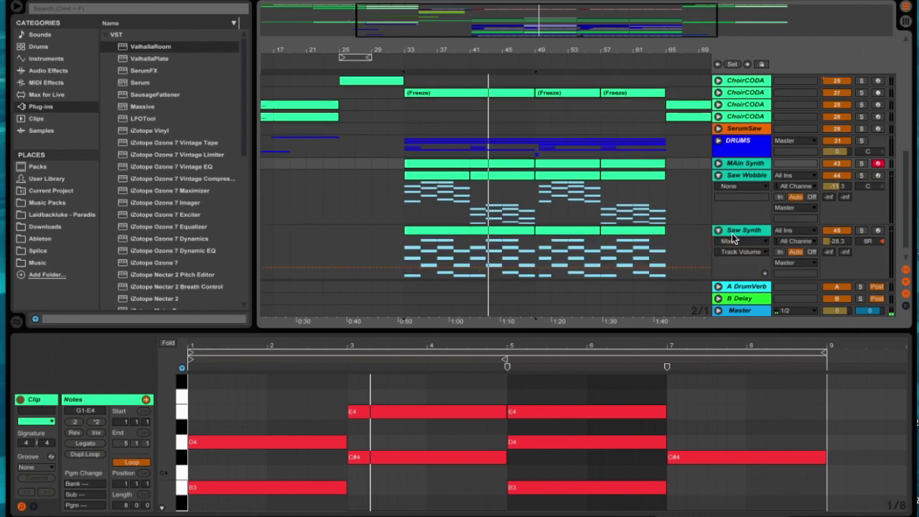
left_click(863, 231)
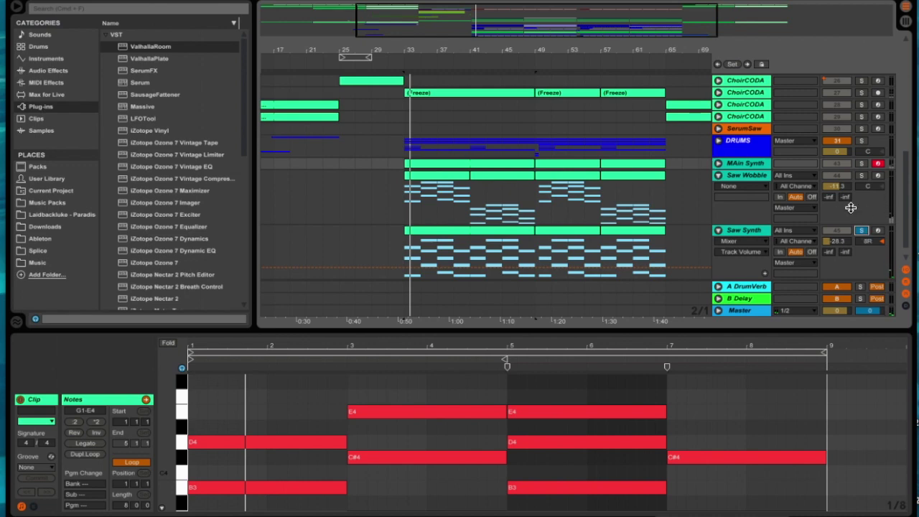
Recheck the notes of the MAin Synth track, and fold the MAin Synth, Saw Wobble and Saw Synth tracks
left_click(719, 164)
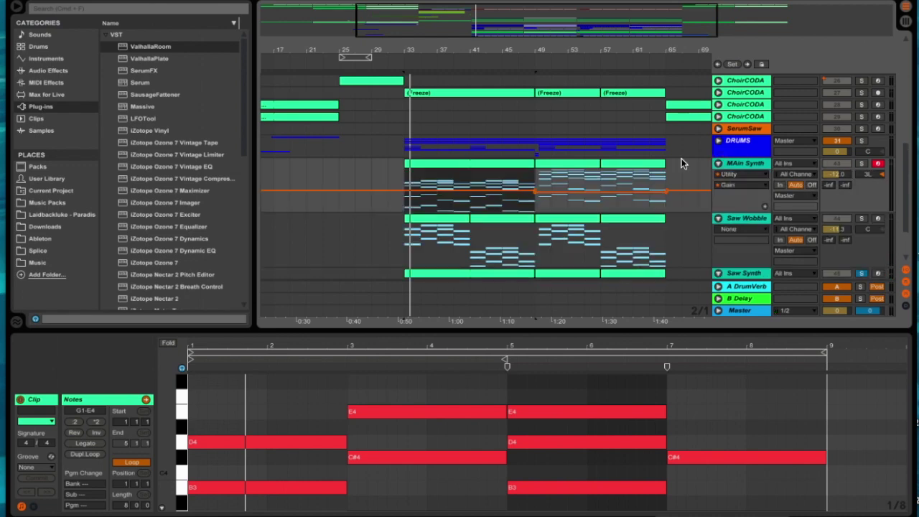
left_click(719, 165)
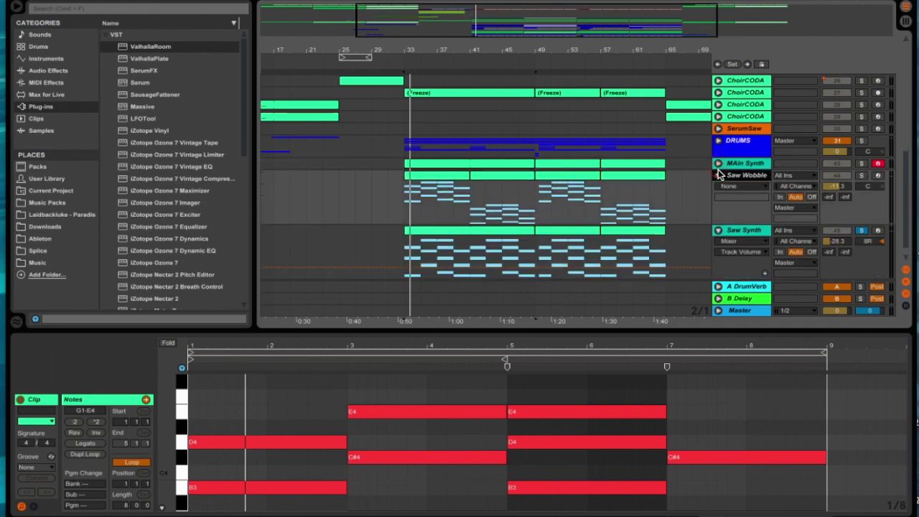
left_click(718, 176)
left_click(719, 188)
Unfold and solo the 25 Ahh Choi track, display its devices and play its first clip
scroll(720, 191, "up", 5)
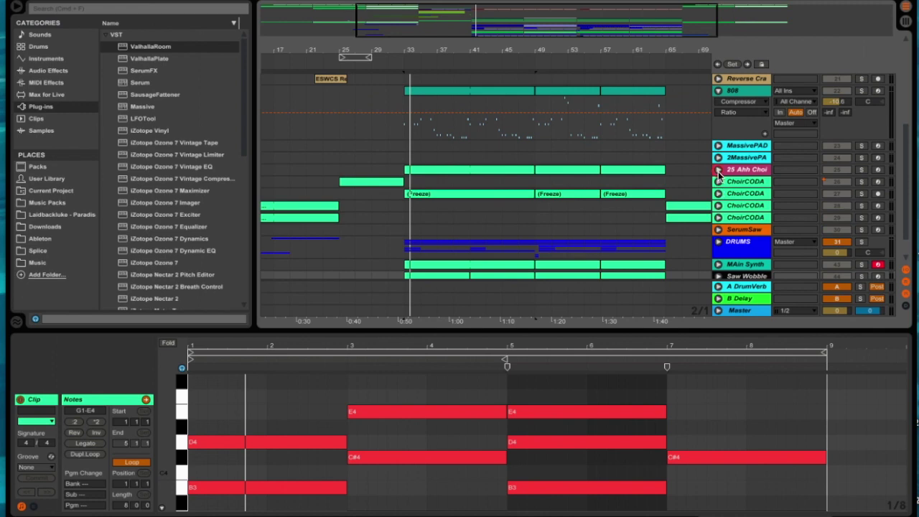
left_click(719, 170)
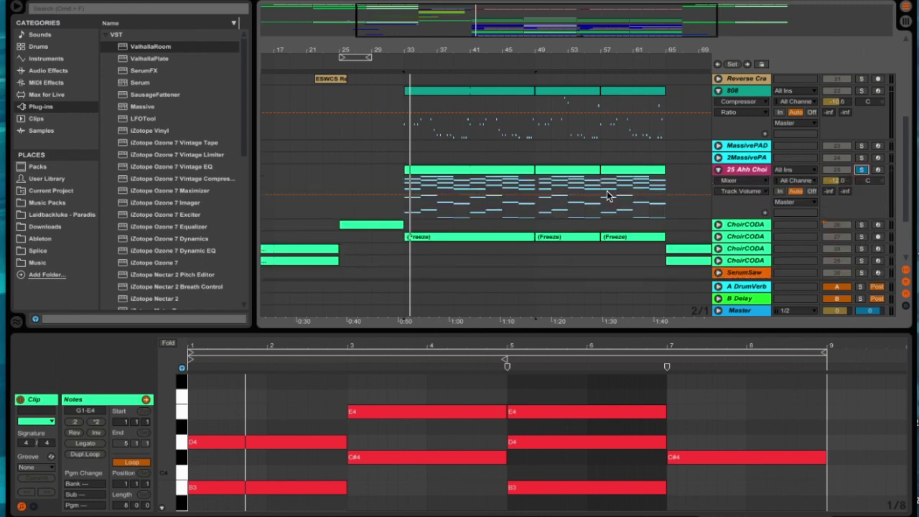
double_click(755, 171)
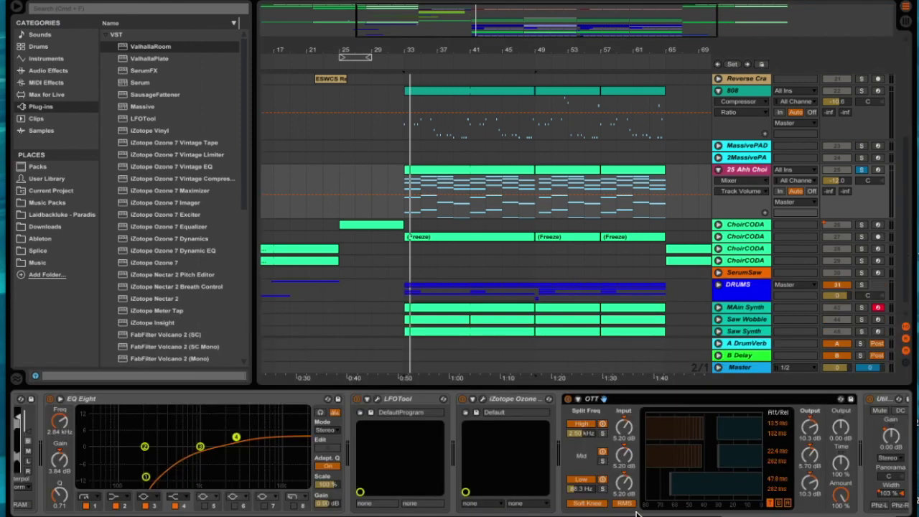
scroll(636, 513, "down", 2)
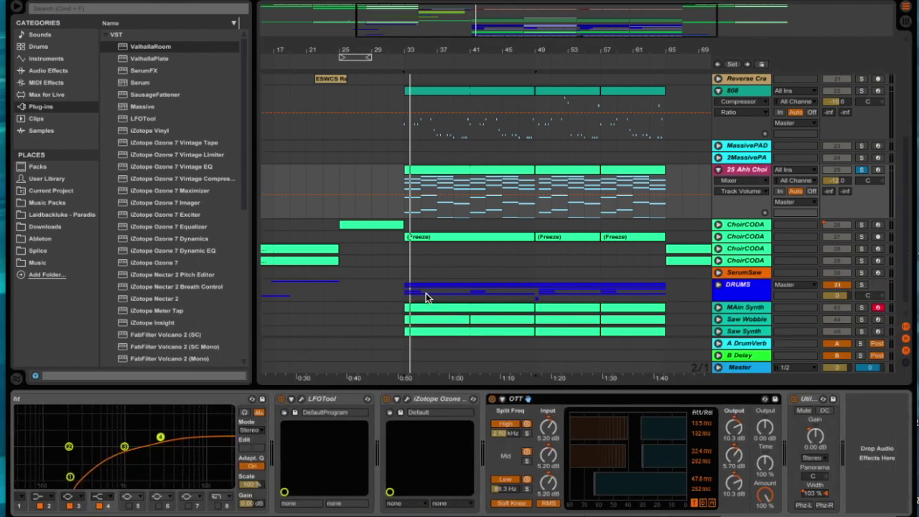
left_click(423, 179)
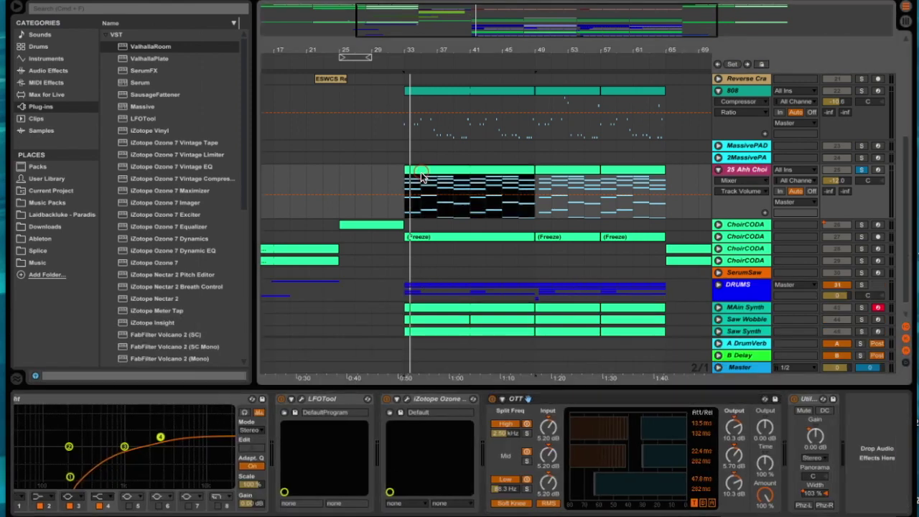
key("space")
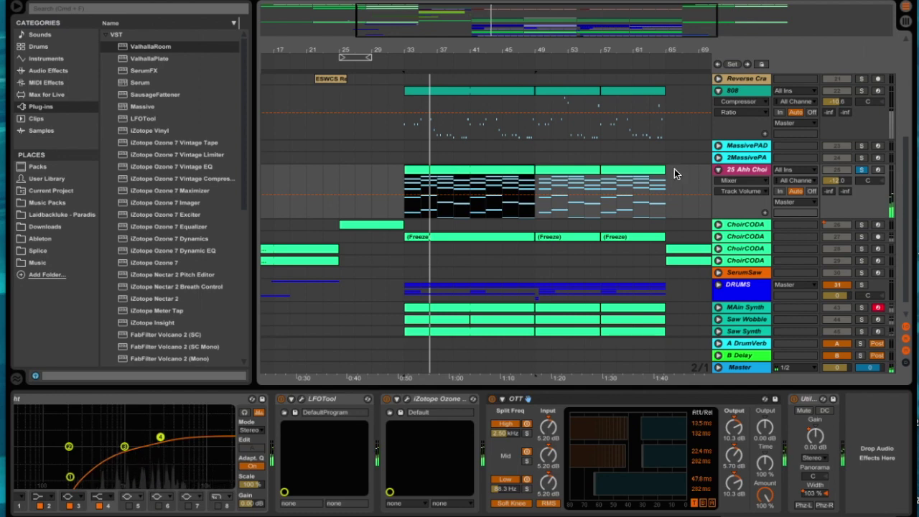
Examine the device chain of the 25 Ahh Choi track from the sampler through EQ Eight, LFOTool, Ozone and OTT to Utility
scroll(414, 362, "left", 3)
left_click(269, 465)
scroll(270, 466, "left", 5)
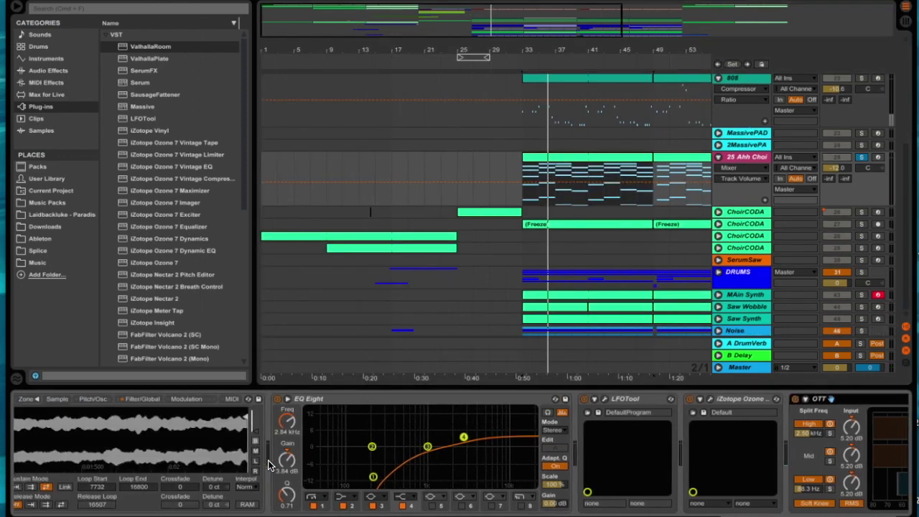
scroll(485, 463, "right", 4)
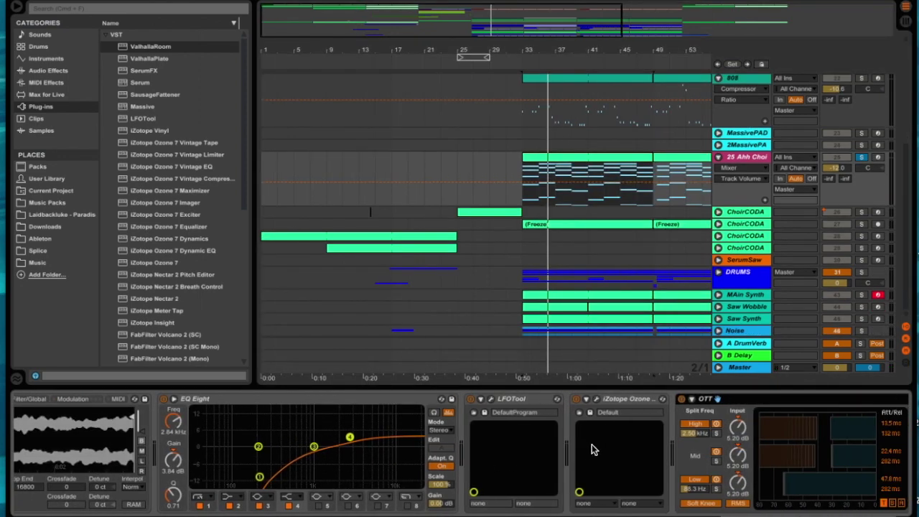
scroll(652, 452, "right", 2)
scroll(569, 443, "right", 4)
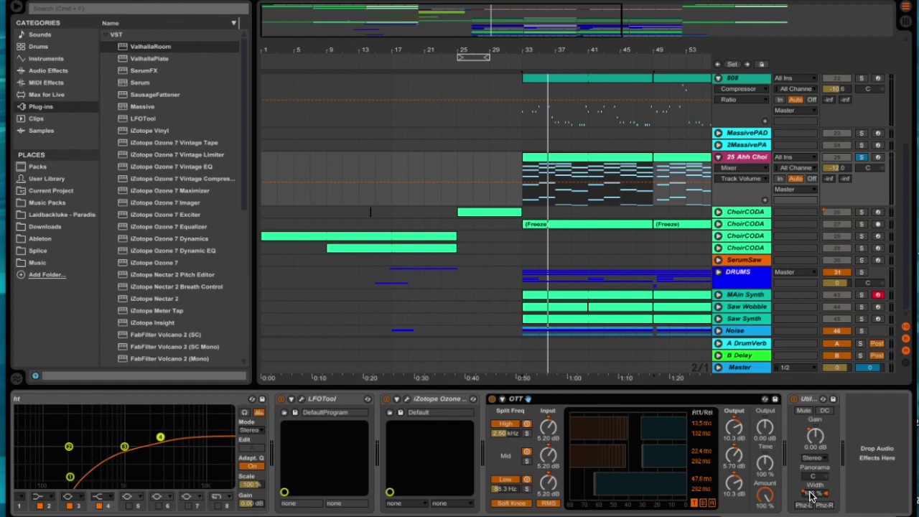
Unfold and solo the frozen ChoirCODA track and play its first clip from bar 33
left_click(694, 189)
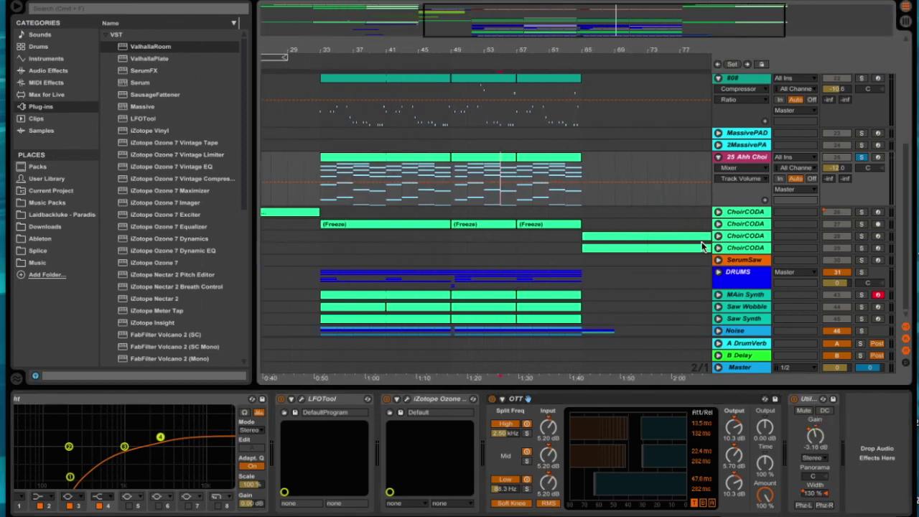
left_click(718, 224)
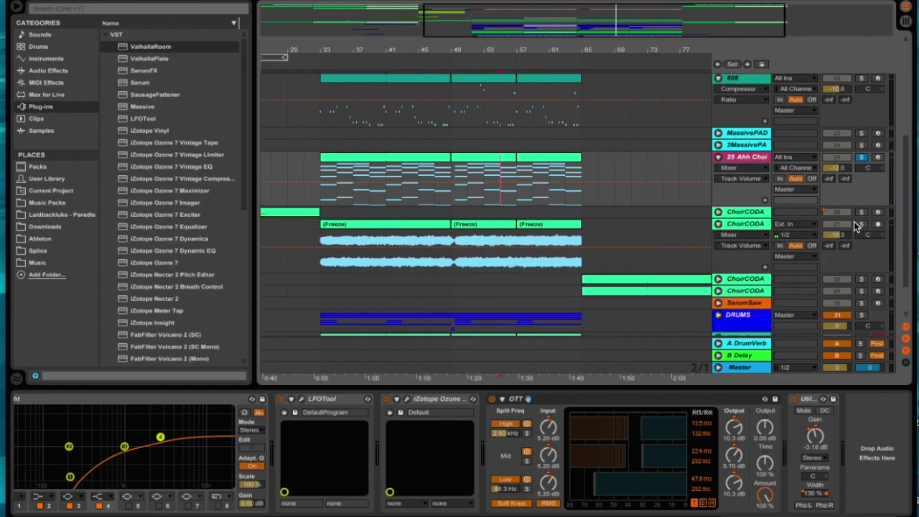
left_click(862, 224)
left_click(421, 224)
key("space")
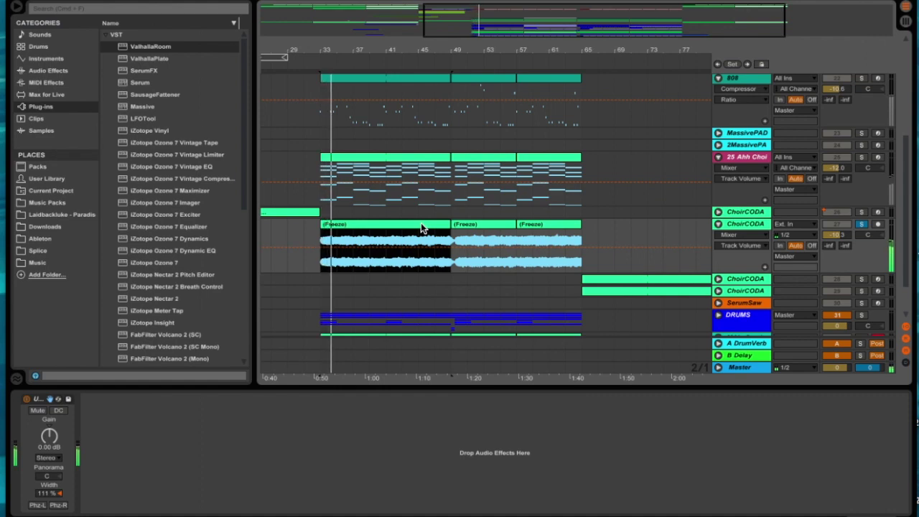
Trim the start of the second frozen ChoirCODA clip to where the 25 Ahh Choi notes resume, about half a bar after bar 49
left_click_drag(457, 49, 448, 161)
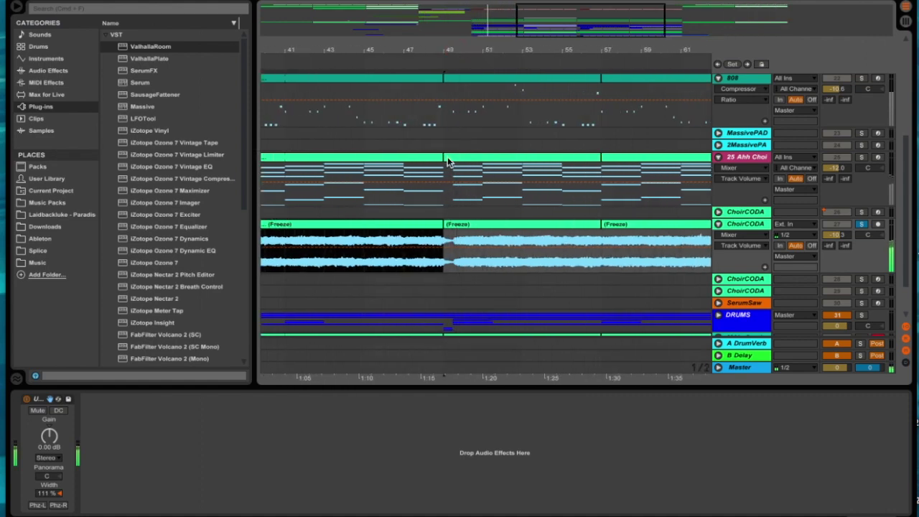
left_click_drag(445, 224, 453, 224)
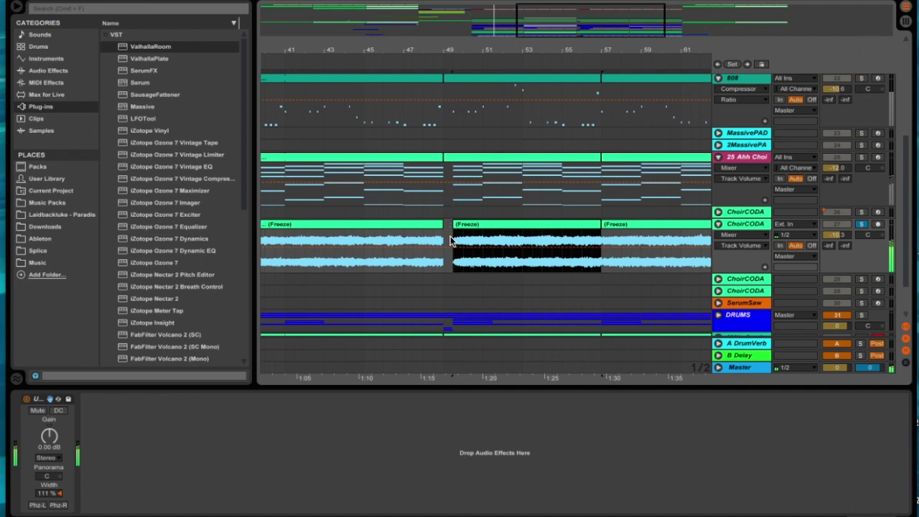
left_click_drag(453, 51, 453, 35)
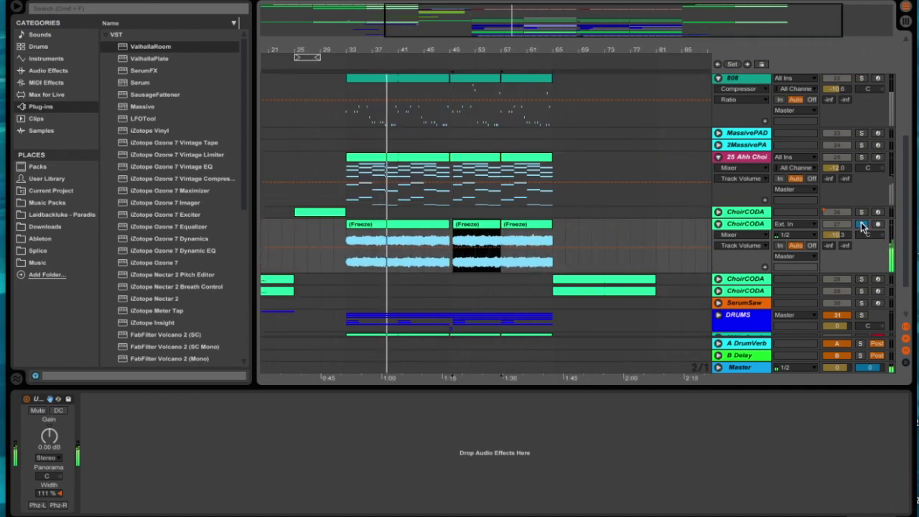
Unfold and solo the DRUMS group, and unfold its Drumline, Snare, Kick and Hats tracks
scroll(717, 237, "down", 3)
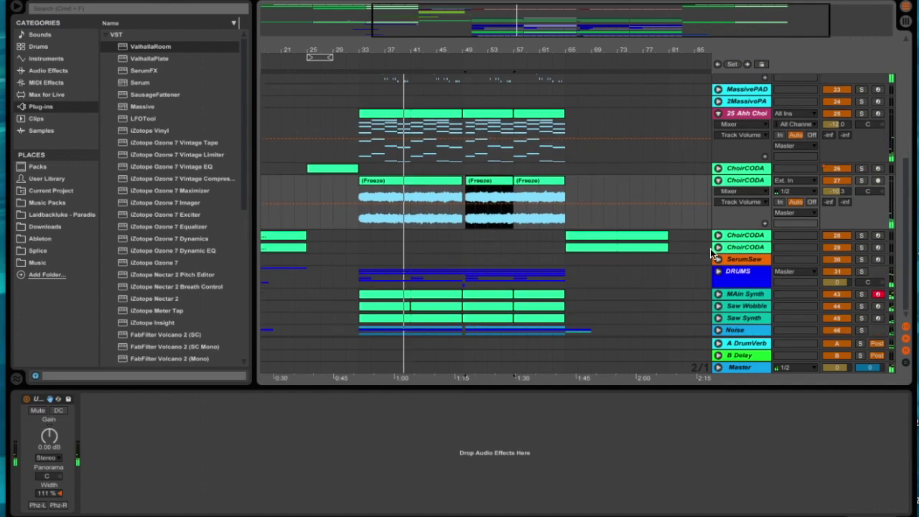
left_click(719, 272)
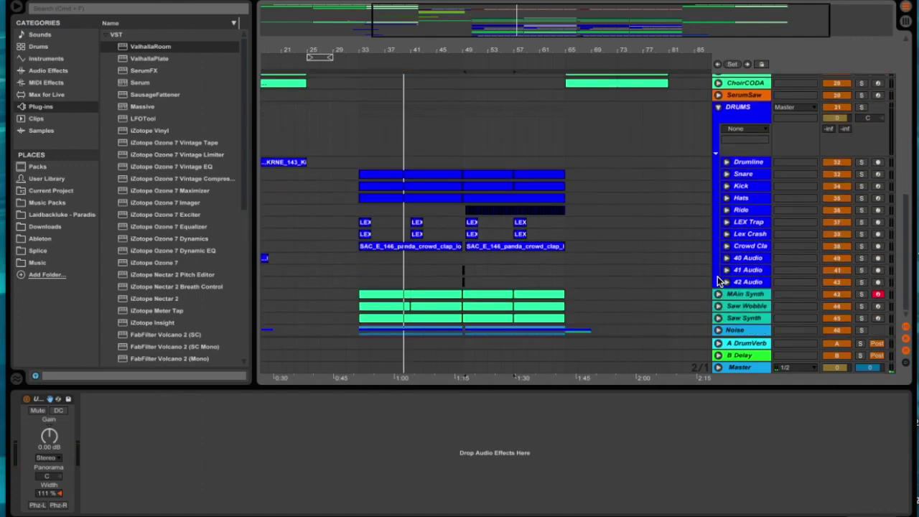
left_click(727, 173)
left_click(726, 162)
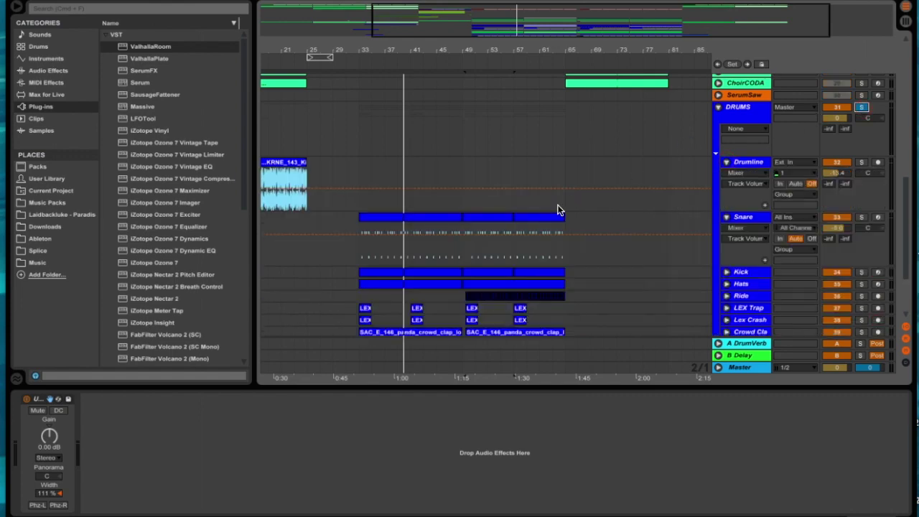
scroll(688, 260, "down", 1)
left_click(728, 246)
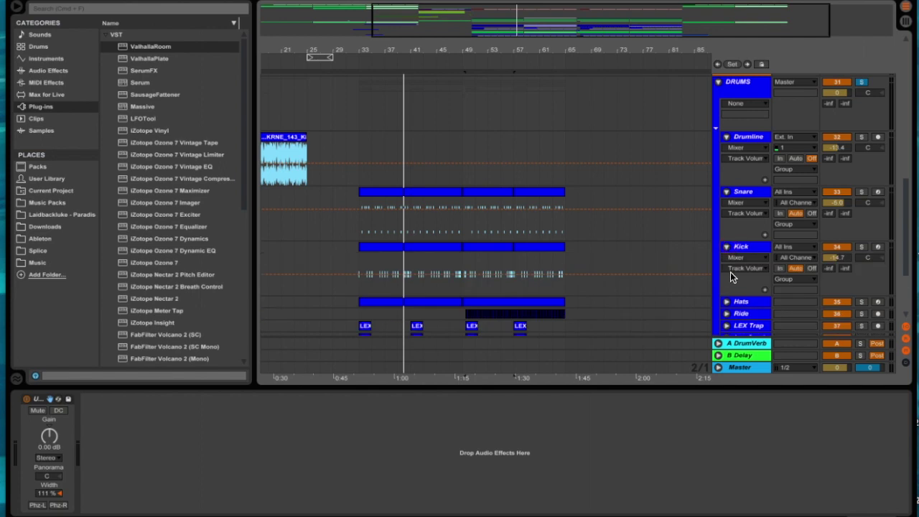
left_click(726, 302)
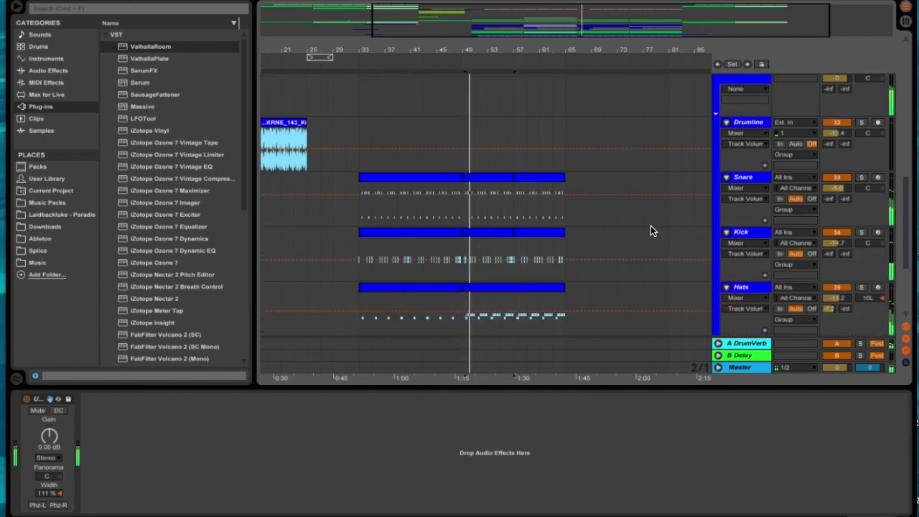
Play the drums from the first Hats clip with its devices displayed, and solo the Crowd Cla track
scroll(651, 225, "down", 2)
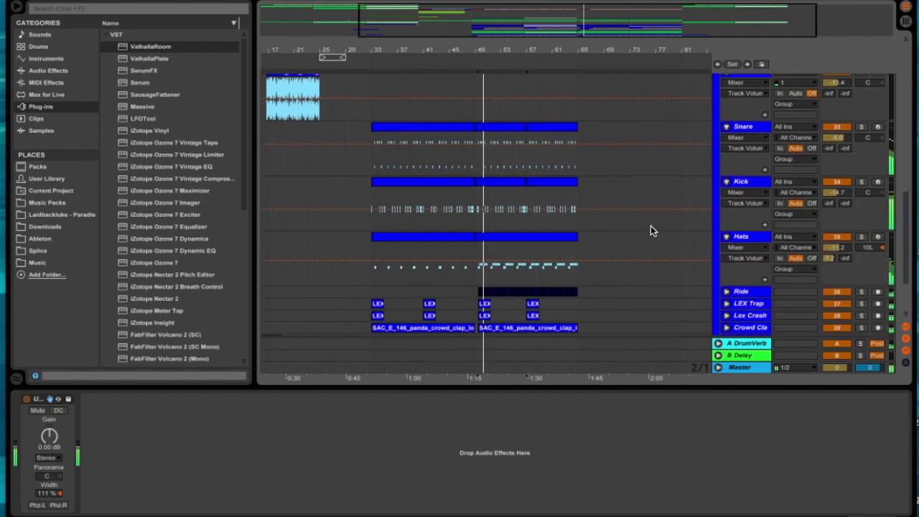
left_click(377, 240)
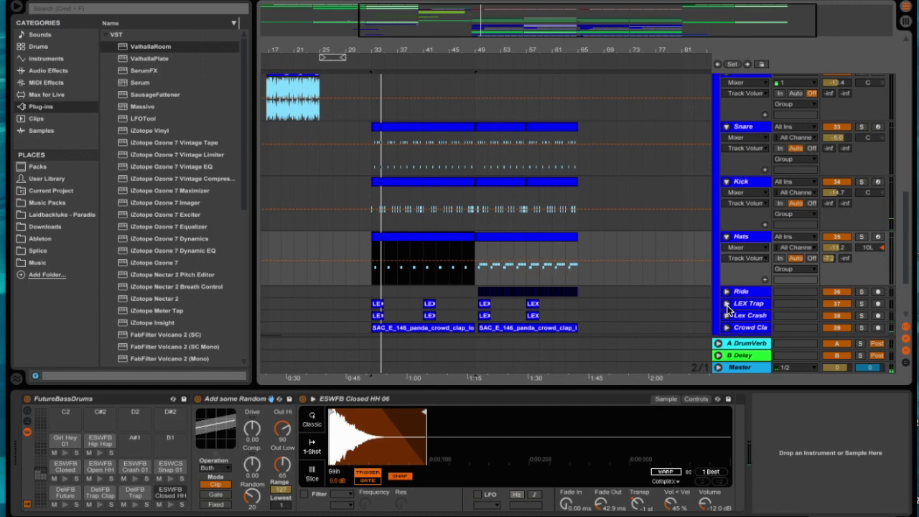
scroll(726, 305, "down", 3)
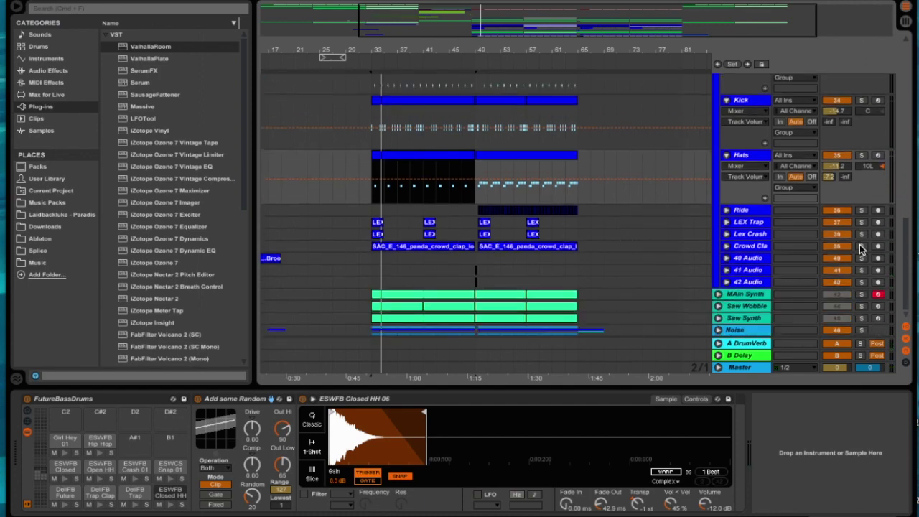
left_click(862, 246)
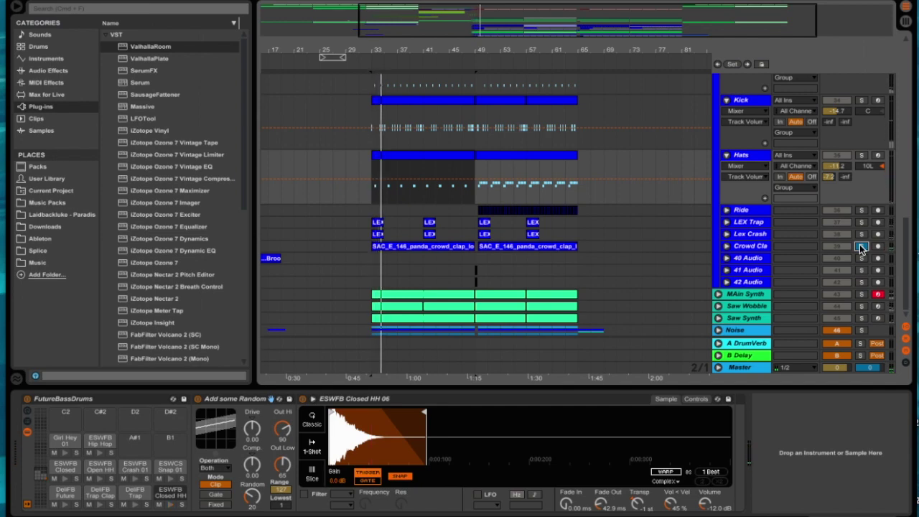
Play the drop from bar 33 and clear the Crowd Cla solo to hear the drum tracks together
scroll(860, 244, "up", 2)
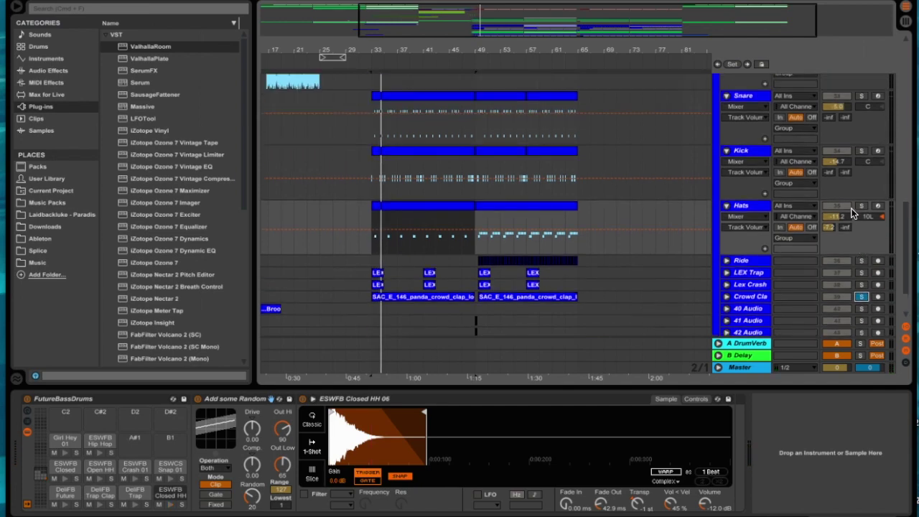
scroll(867, 209, "up", 3)
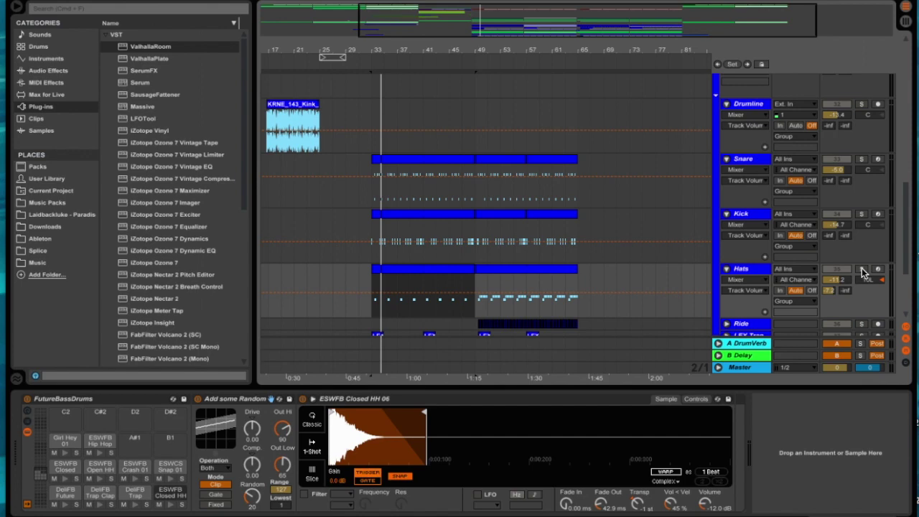
key("space")
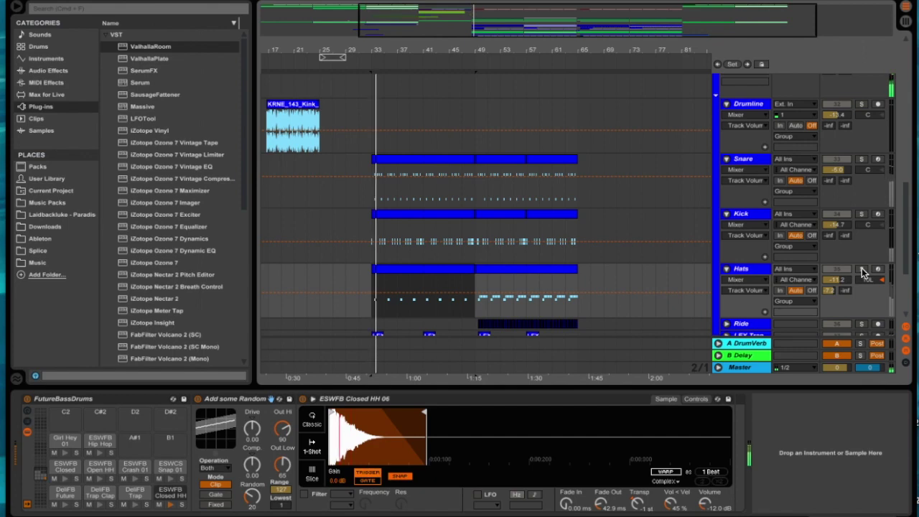
scroll(862, 268, "up", 3)
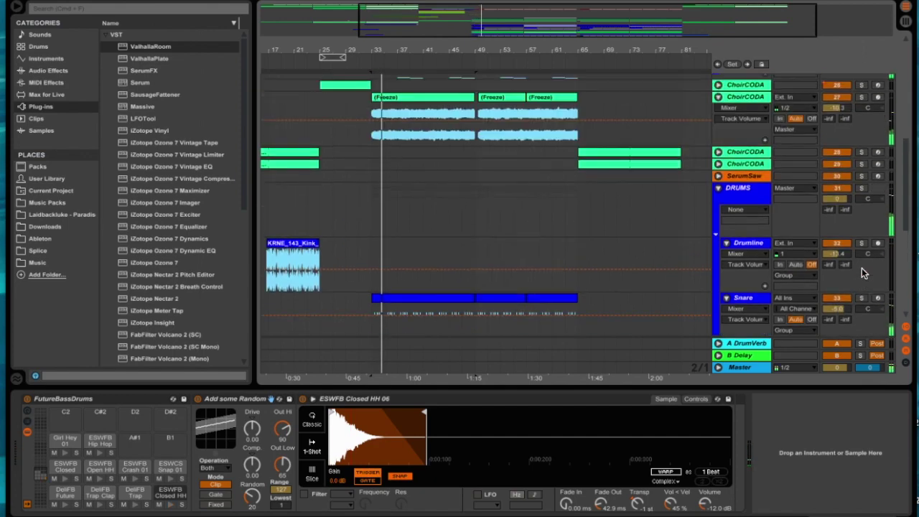
scroll(865, 248, "down", 5)
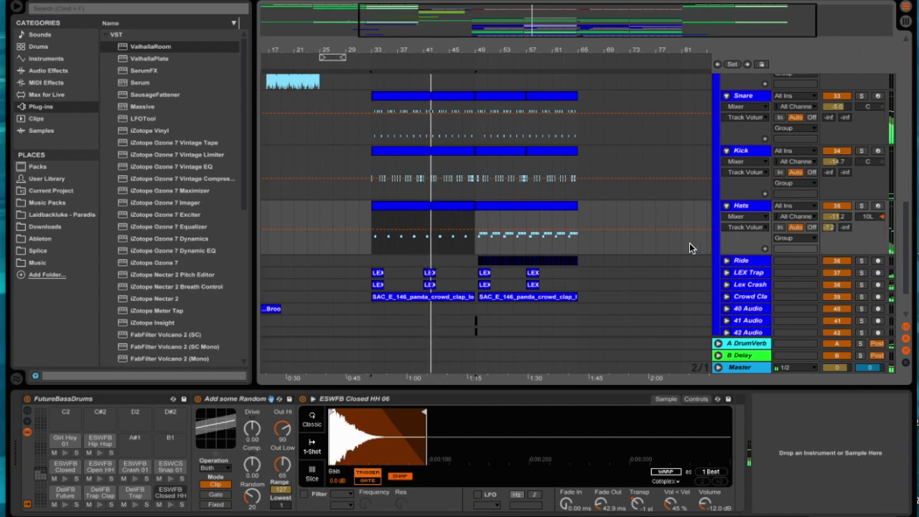
Play the soloed DRUMS group from bar 49, where the Ride clip comes in
left_click(474, 262)
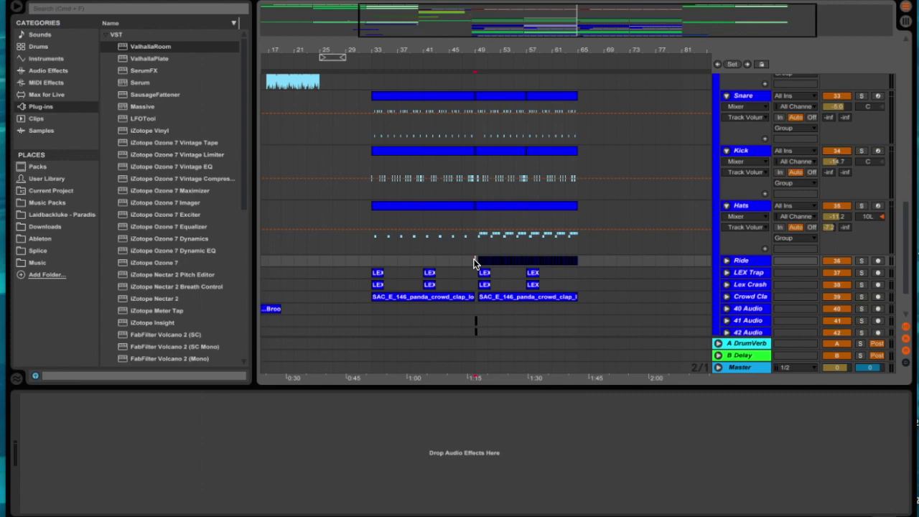
scroll(474, 263, "down", 3)
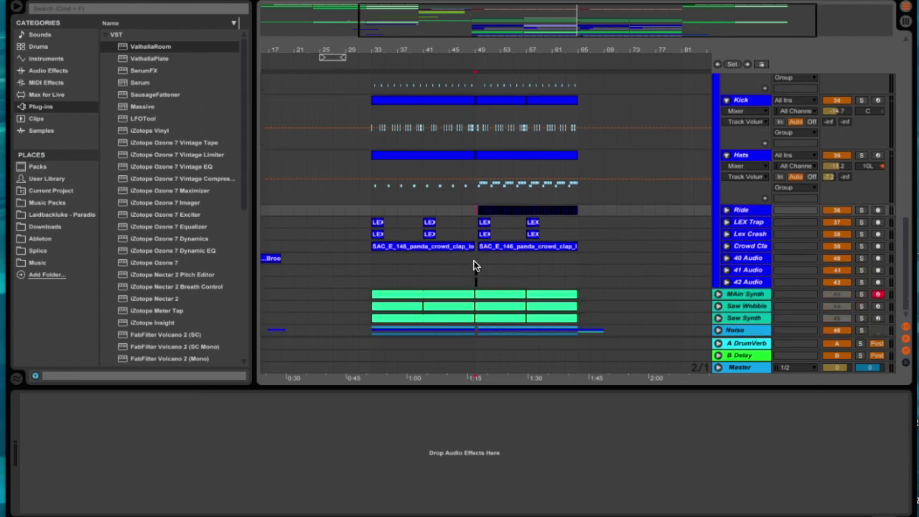
key("space")
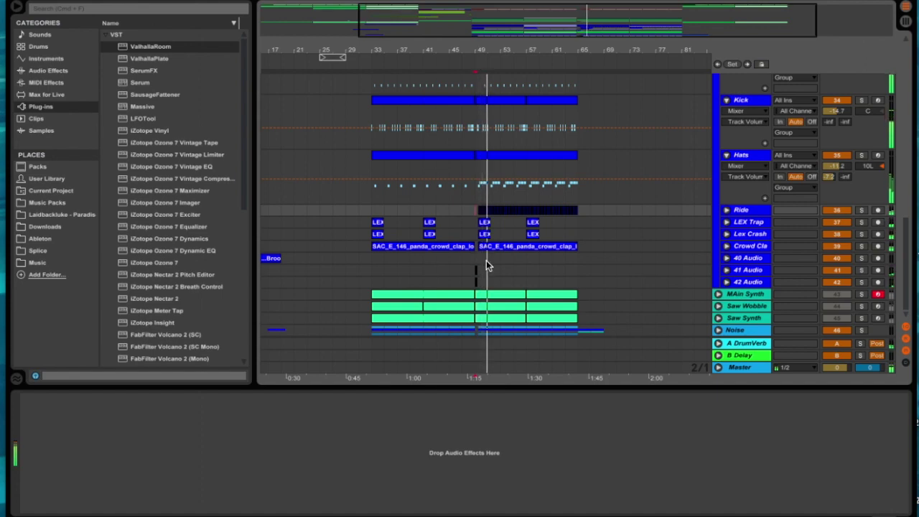
Unfold the Ride track and compare its volume and panning with the Hats, Kick and Snare tracks
left_click(726, 209)
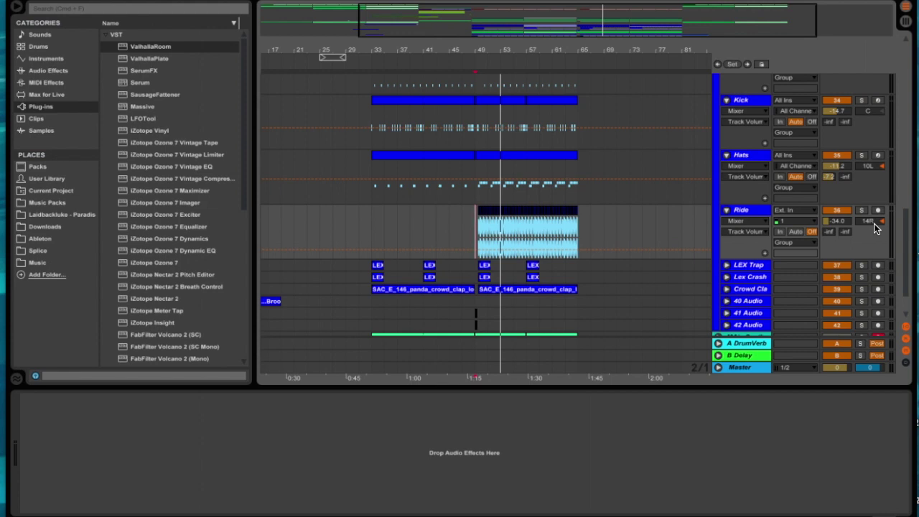
scroll(874, 224, "up", 3)
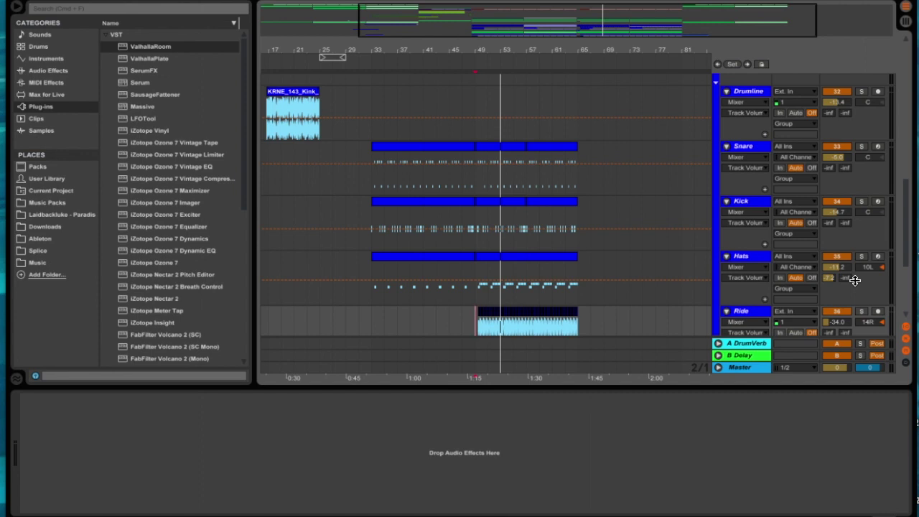
scroll(855, 280, "up", 1)
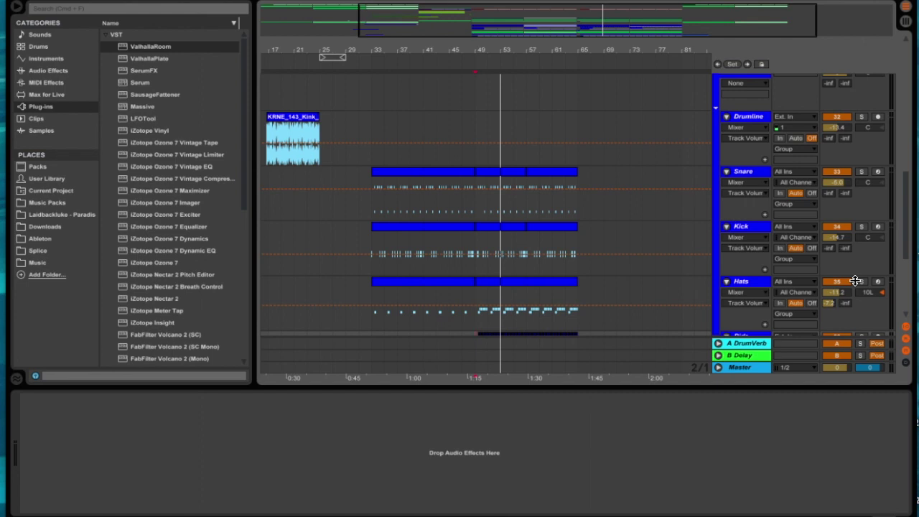
scroll(855, 281, "up", 2)
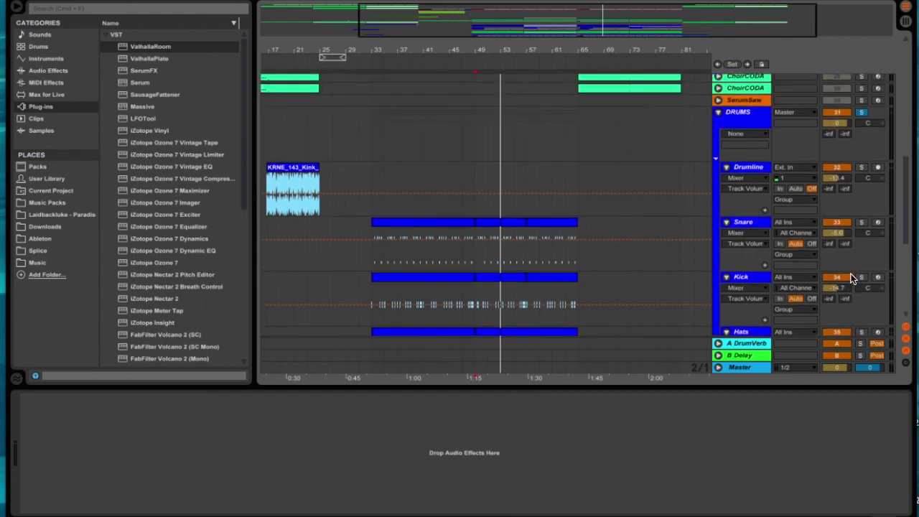
scroll(838, 249, "down", 4)
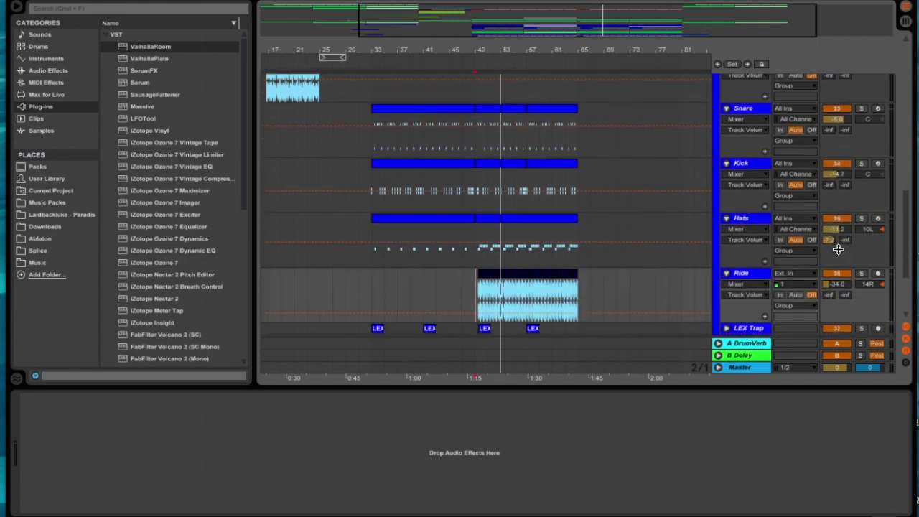
scroll(838, 250, "down", 3)
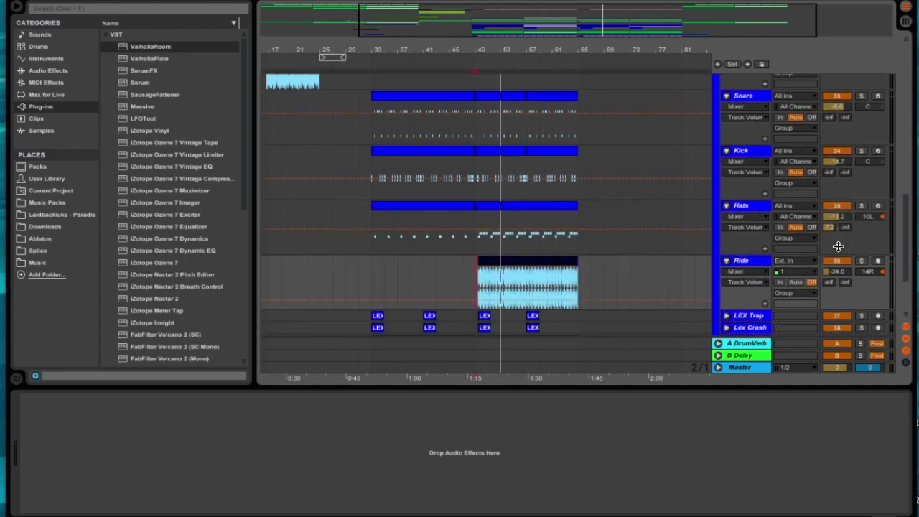
scroll(788, 249, "down", 1)
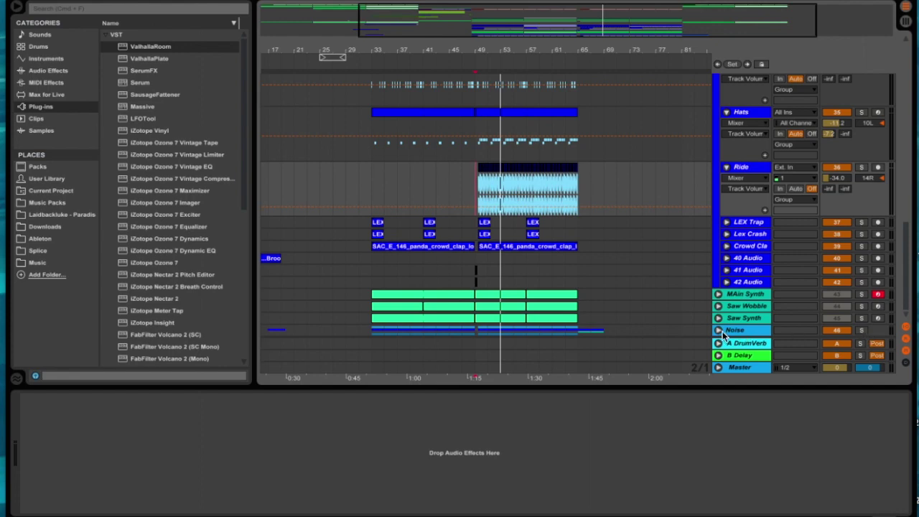
Fold all tracks in the arrangement and return to the beginning of the track list
scroll(670, 195, "up", 4)
scroll(670, 195, "up", 15)
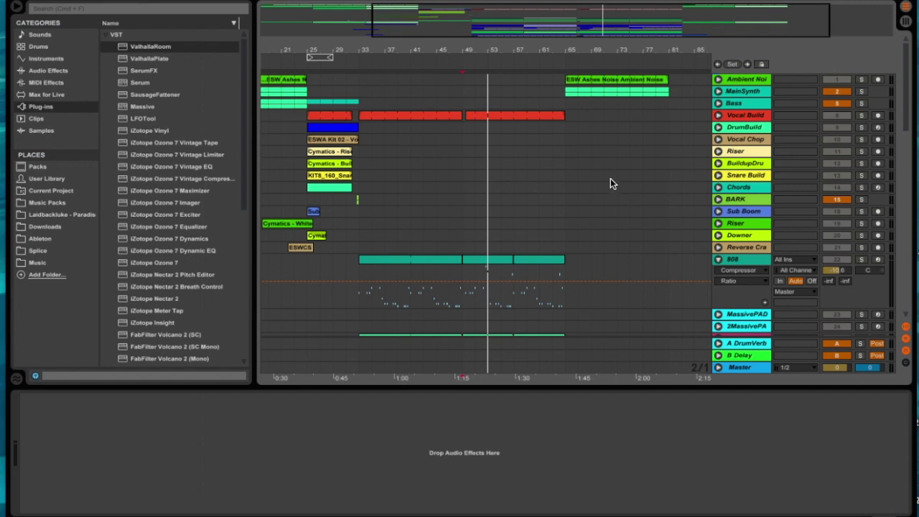
scroll(614, 197, "down", 5)
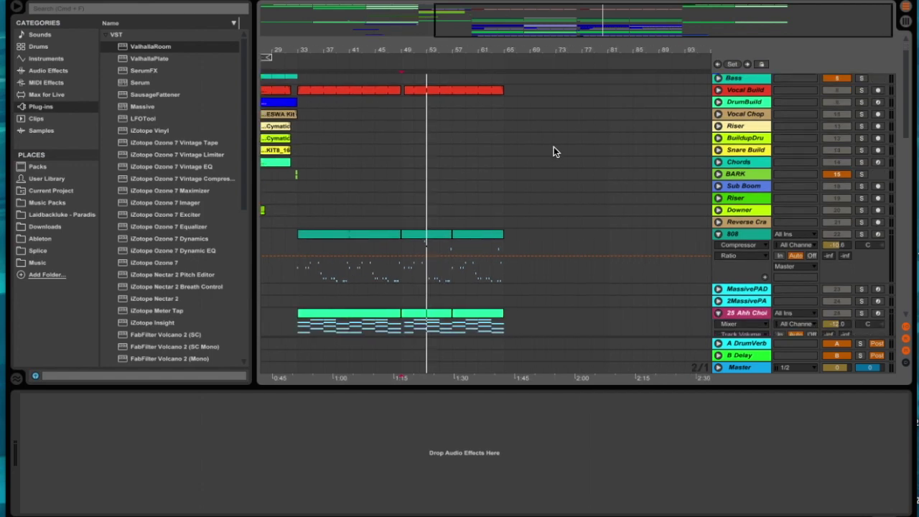
scroll(554, 147, "down", 3)
scroll(553, 147, "down", 2)
scroll(554, 147, "up", 3)
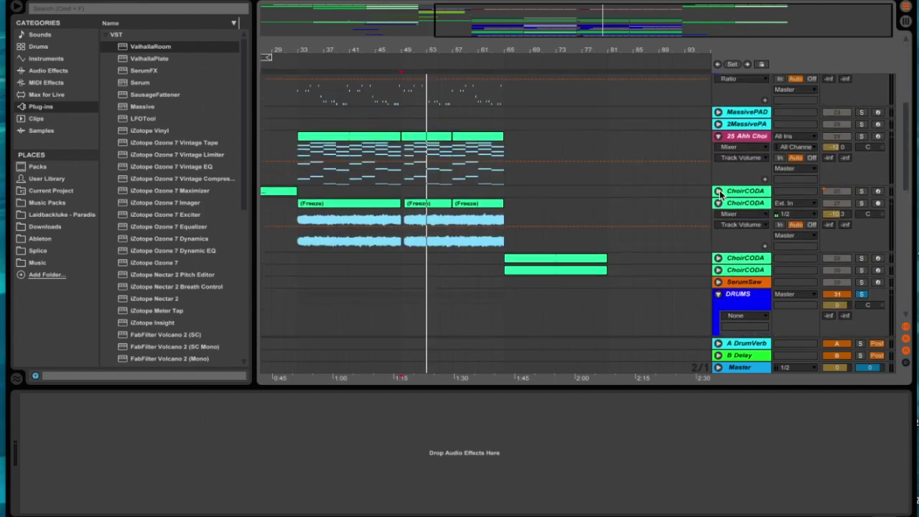
left_click(718, 192, "alt")
scroll(625, 185, "up", 1)
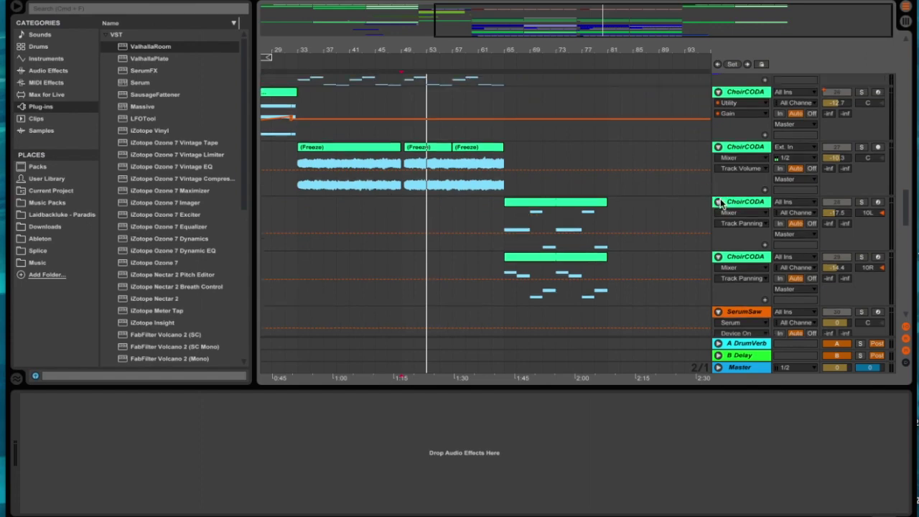
left_click(719, 202, "alt")
scroll(642, 180, "up", 10)
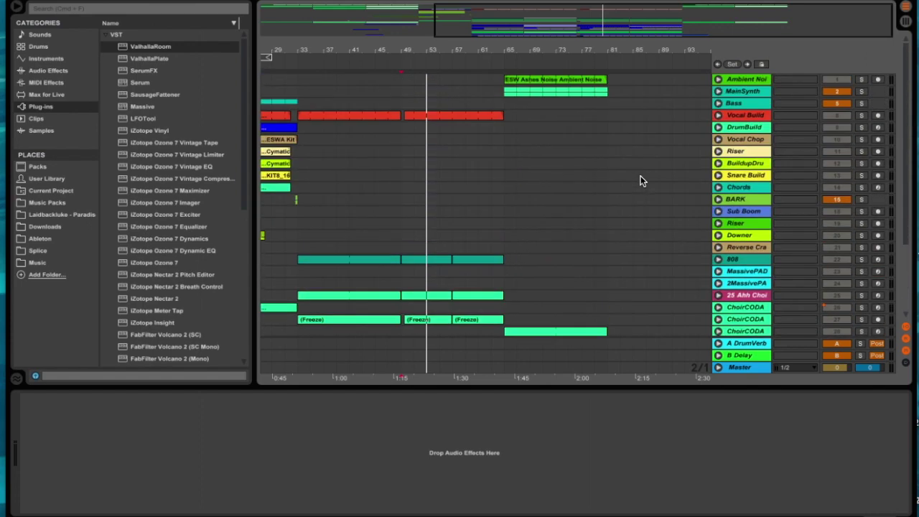
Clear the remaining solo so that all tracks in the arrangement are active again
scroll(641, 181, "left", 6)
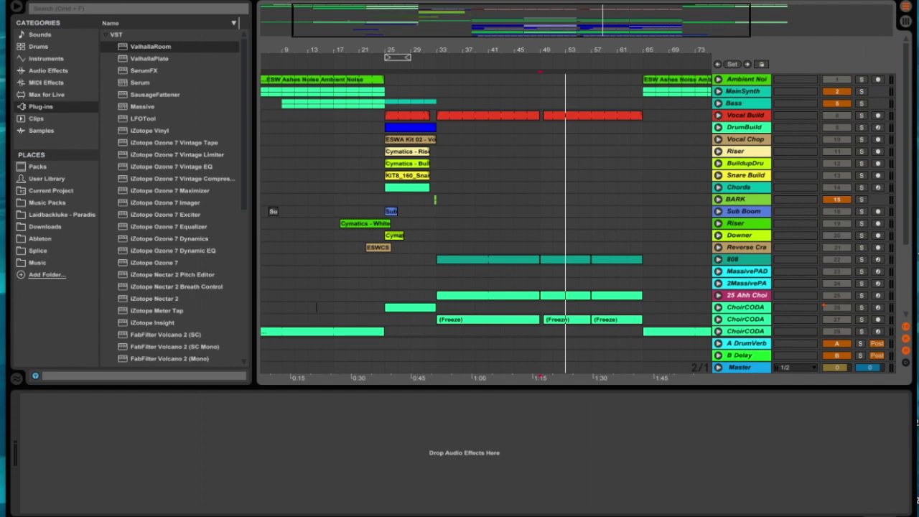
left_click(861, 283)
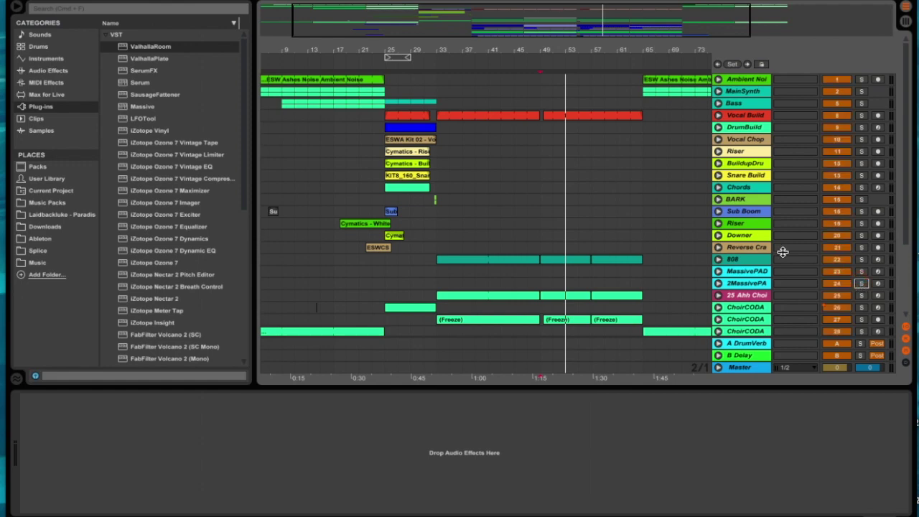
Look over the whole arrangement from the intro to the drop, from the Ambient Noise track down to the DRUMS and Noise tracks
scroll(686, 228, "left", 3)
scroll(686, 228, "down", 5)
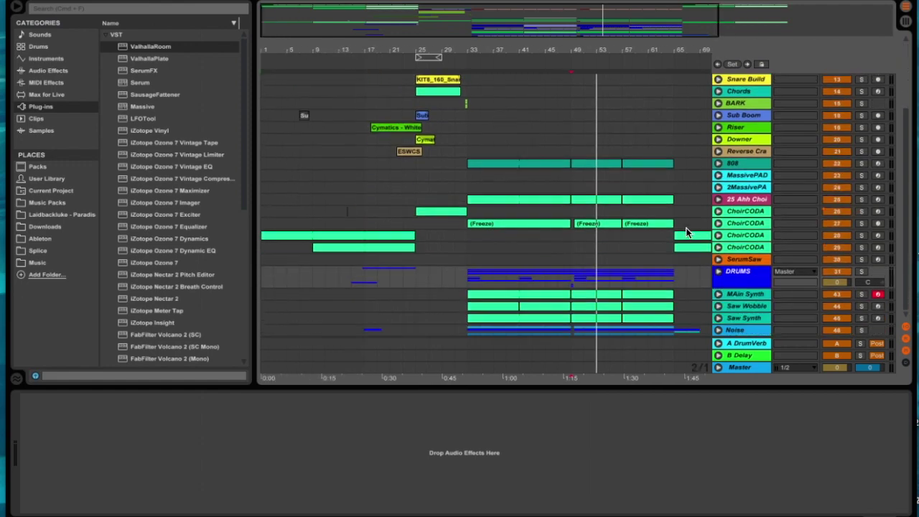
scroll(686, 228, "up", 4)
scroll(686, 227, "down", 4)
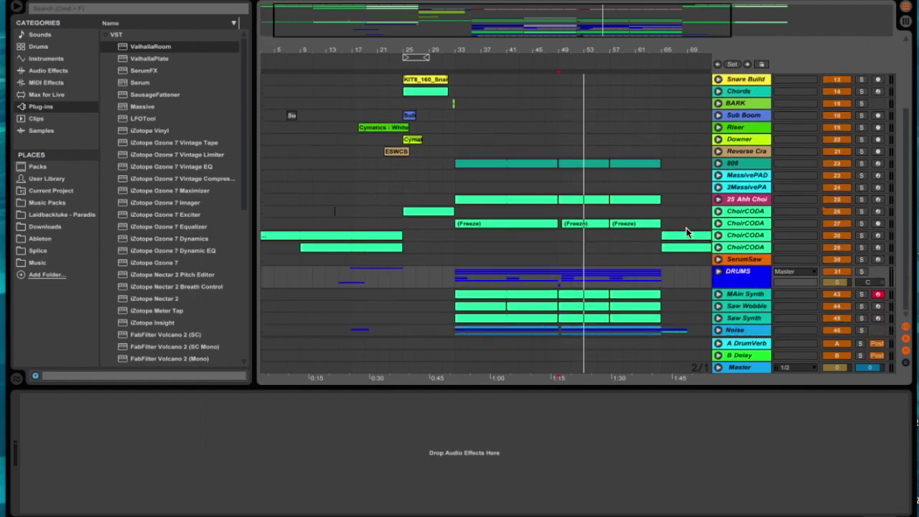
scroll(686, 232, "up", 5)
scroll(686, 232, "right", 5)
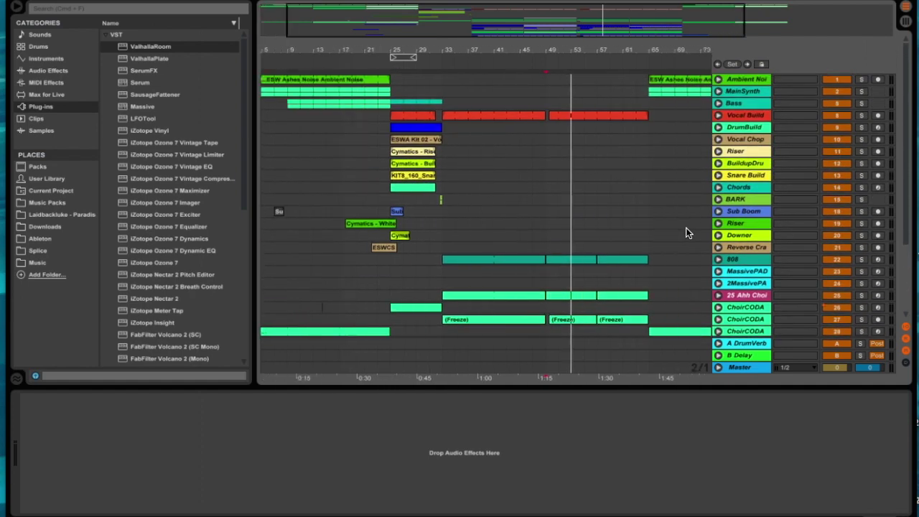
scroll(686, 228, "left", 5)
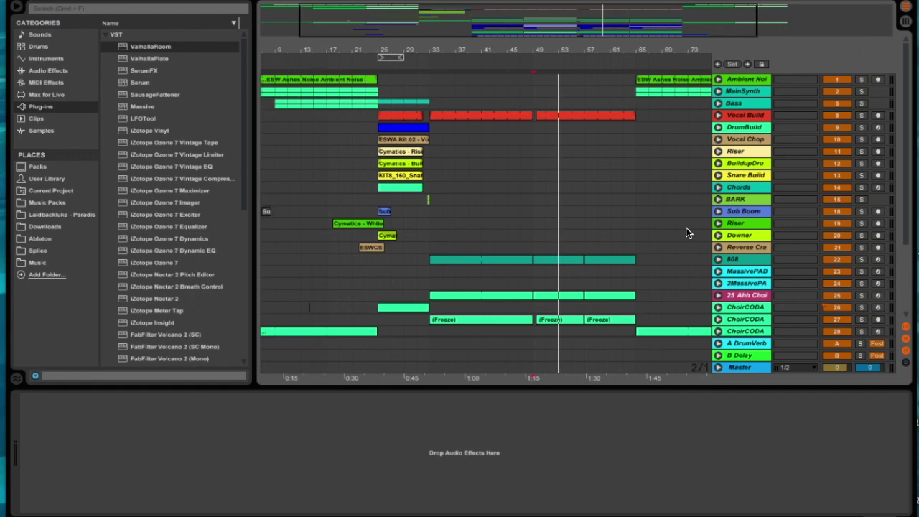